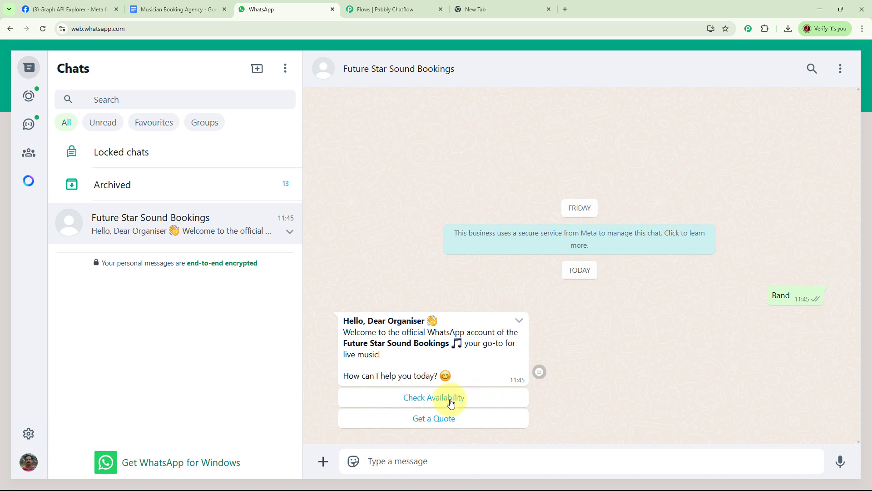
Ask the Future Star Sound Bookings chatbot to check availability of a Band for the event date 5 June 25
click(450, 403)
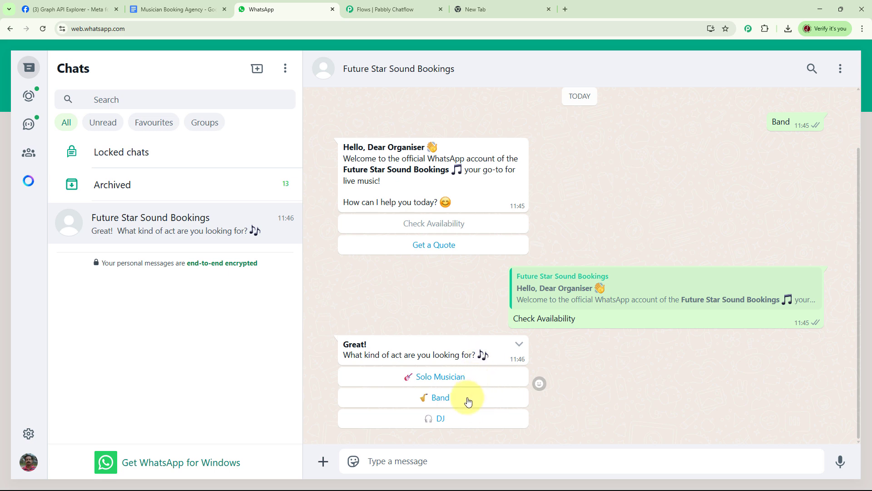
click(447, 402)
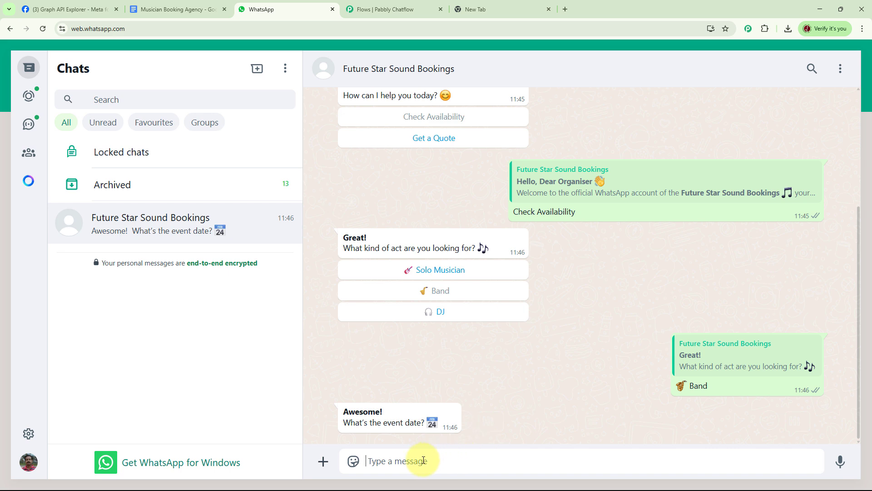
text(5 June 25)
key(Return)
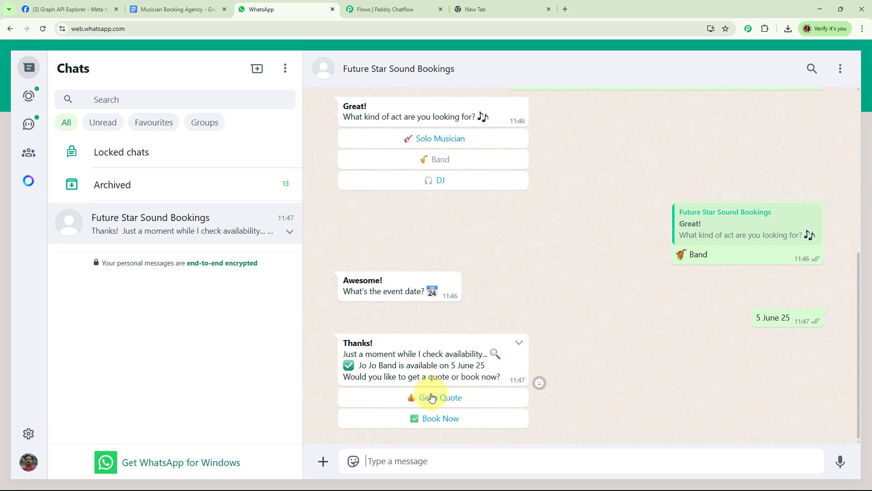
Request a quote from the booking chatbot, giving Bhopal as the event location and 3 Hrs as the performance length
click(453, 401)
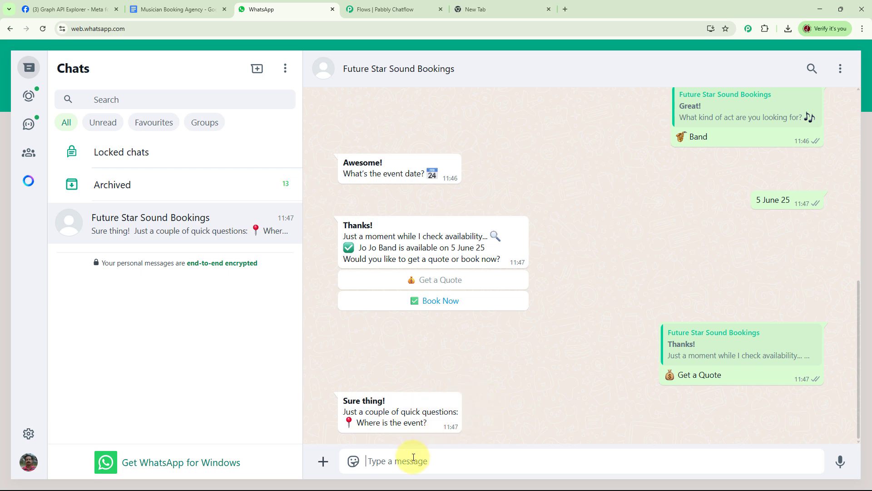
text(Bhopal)
key(Return)
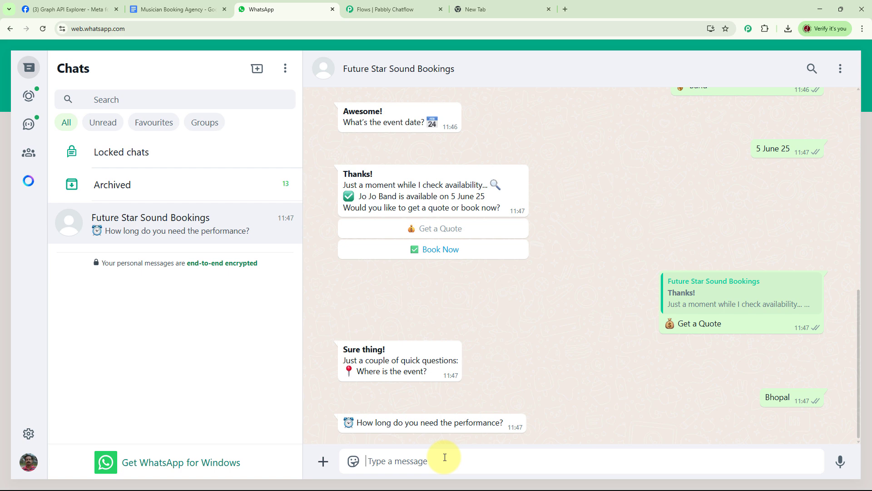
text(3 Hrs)
key(Return)
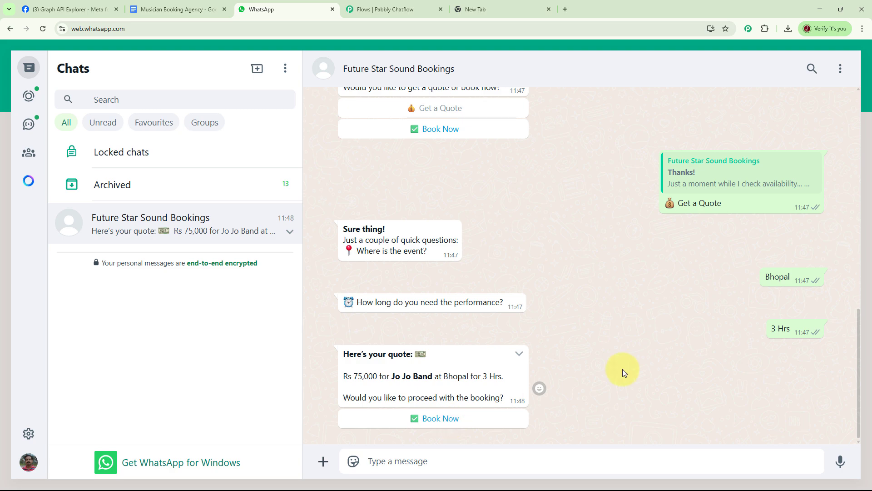
scroll(638, 362, up, 20)
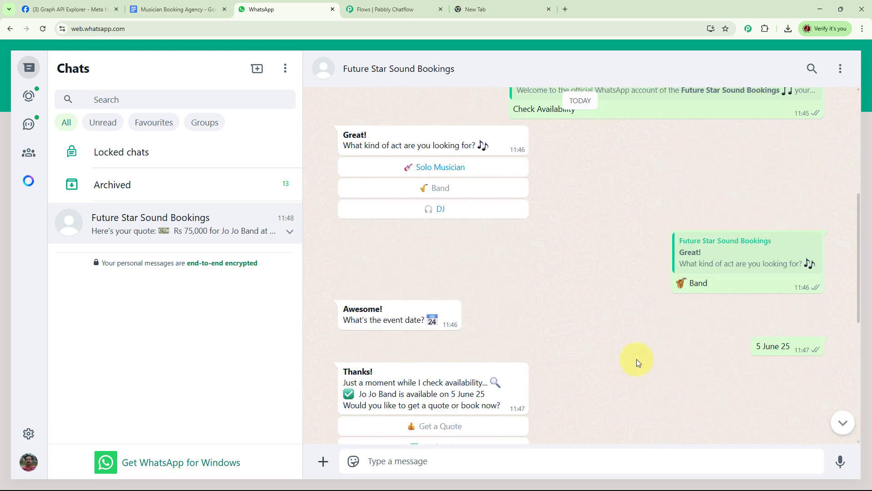
scroll(636, 359, up, 3)
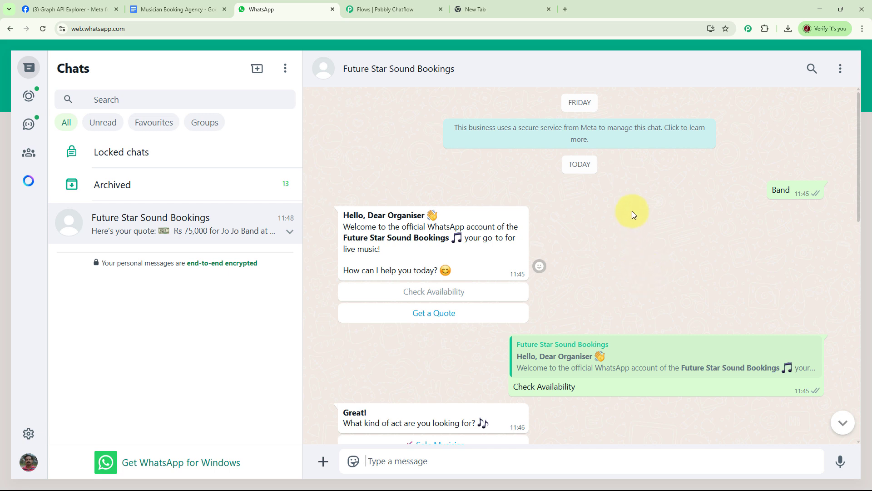
Load pabbly.com/chatflow in the empty browser tab
click(494, 12)
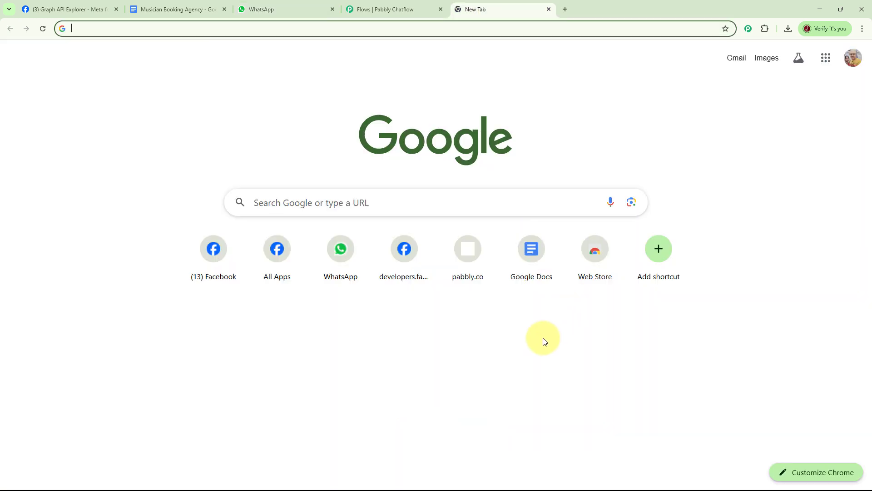
click(190, 27)
text(pabbl)
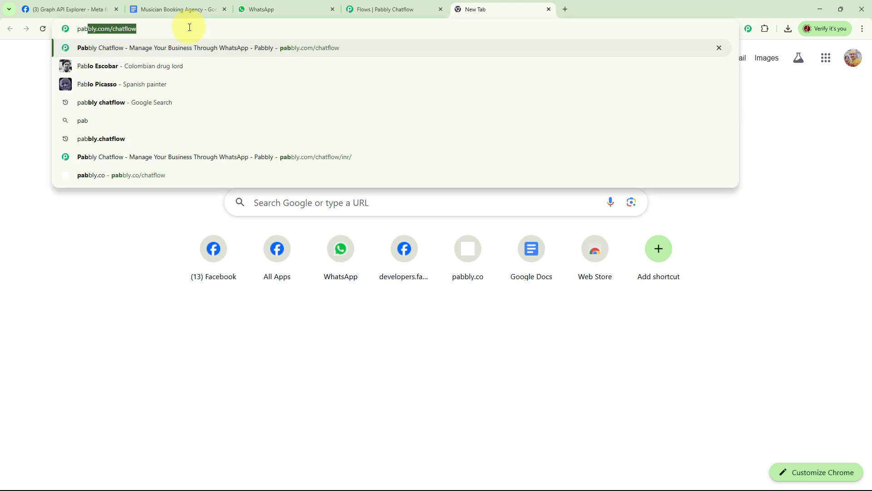
text(y.)
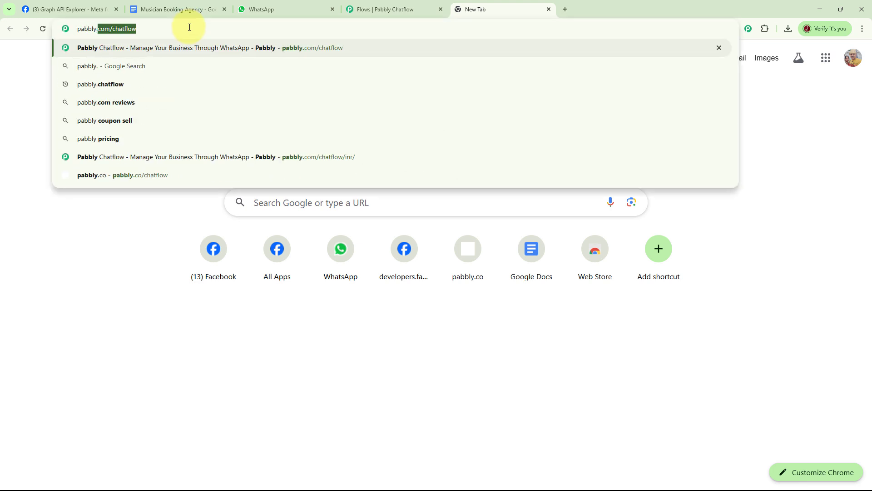
text(com/c)
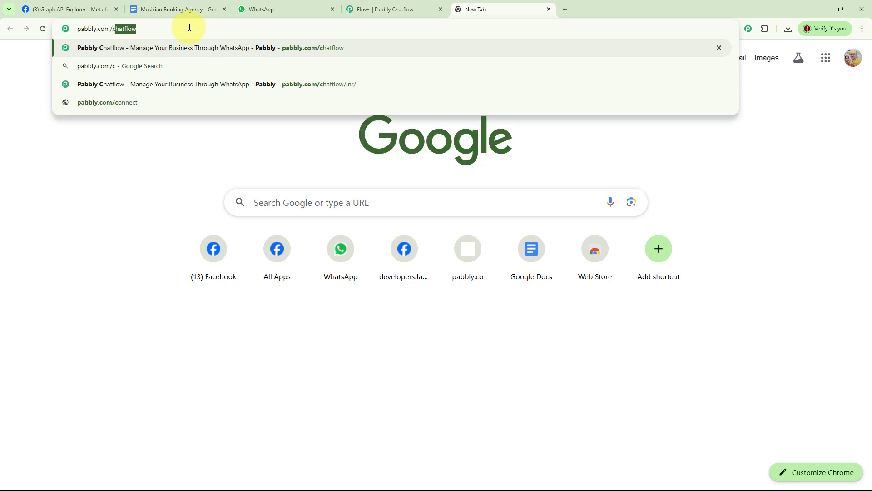
text(hatflow)
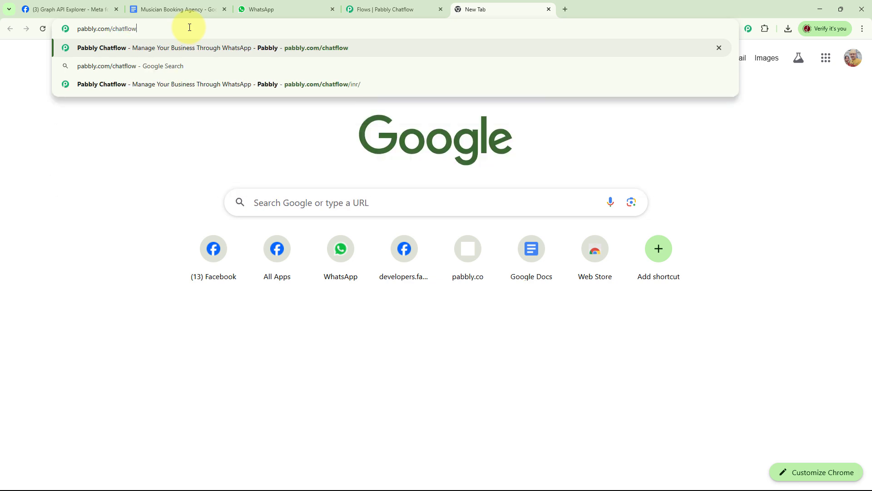
key(Return)
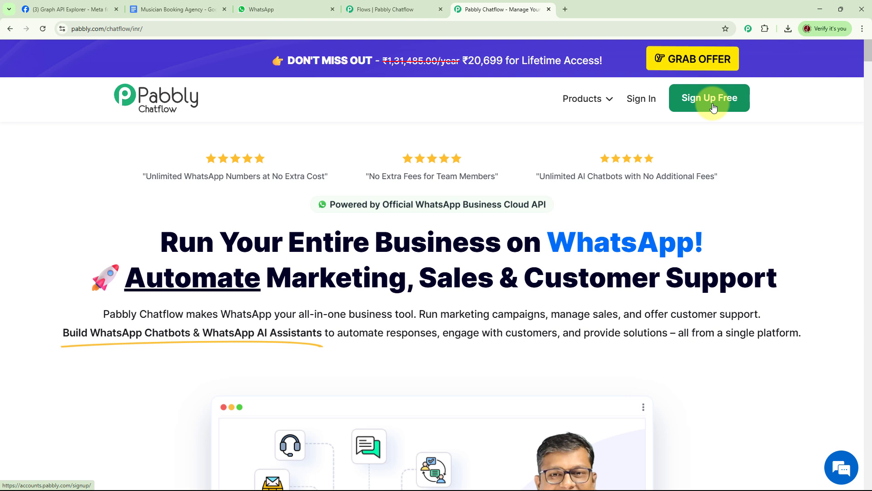
Sign in to Pabbly and access the Pabbly Chatflow application
click(639, 103)
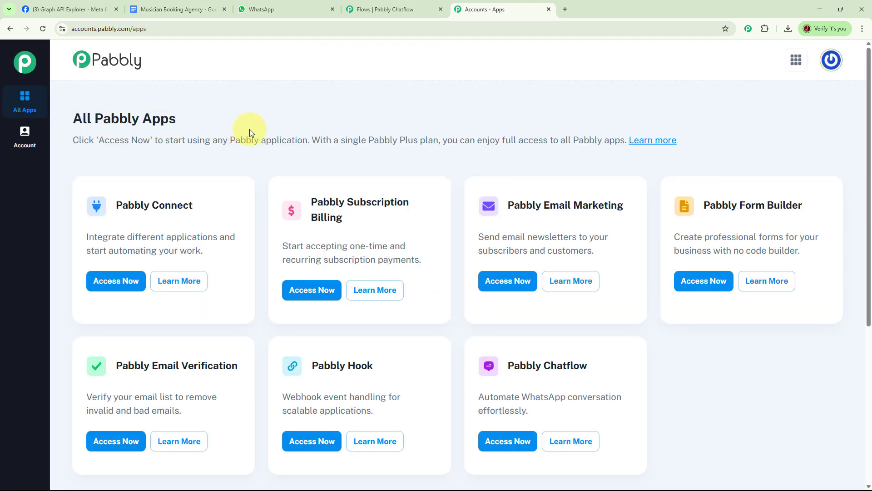
scroll(685, 269, down, 1)
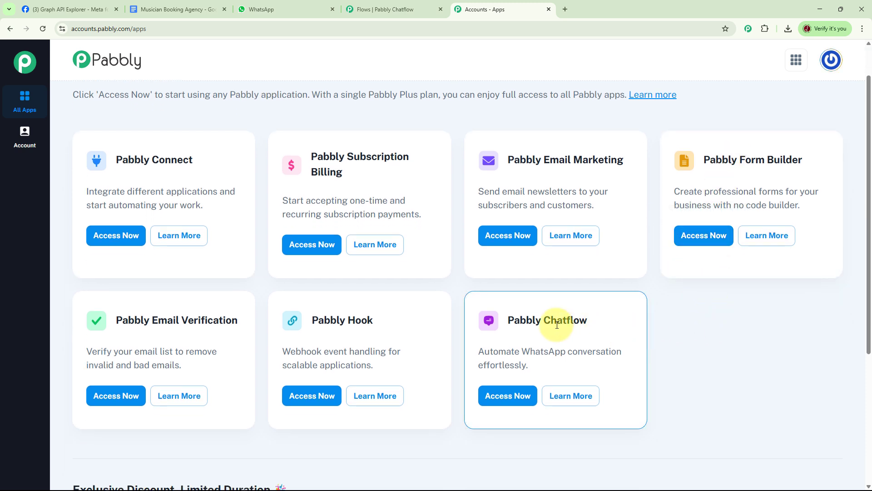
click(505, 396)
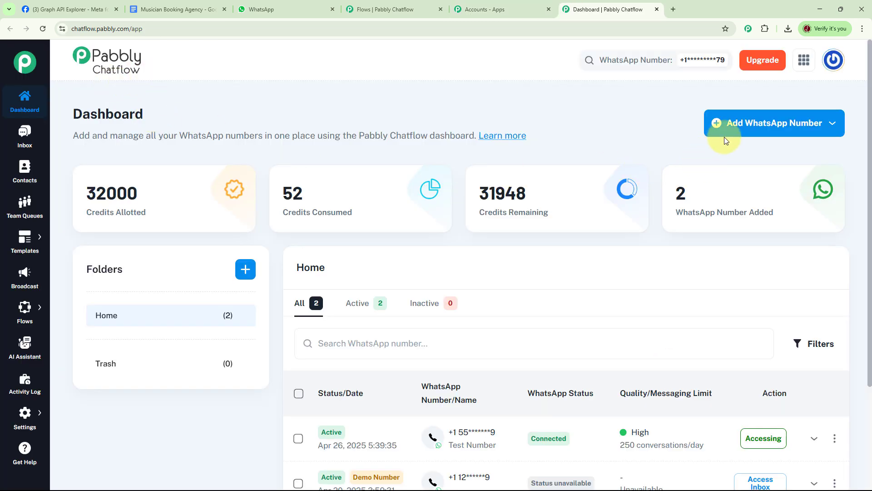
Examine the options for adding a WhatsApp number, the list of added numbers and the folder creation form
click(749, 125)
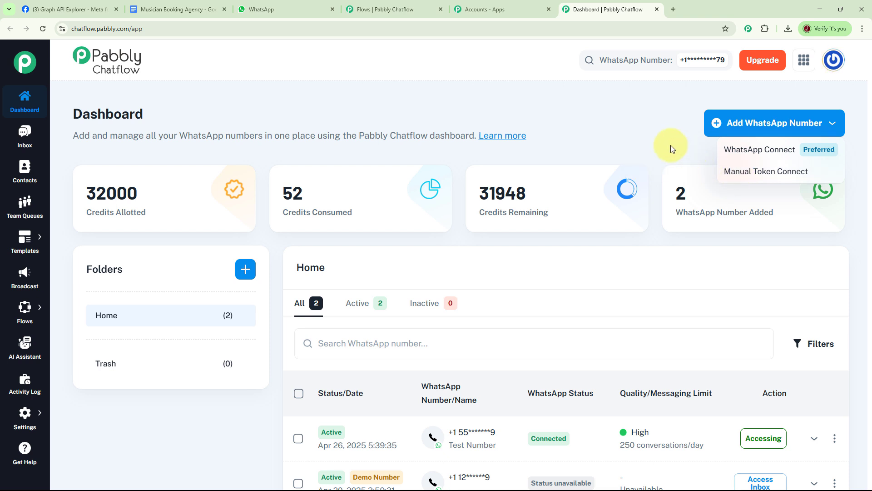
click(643, 141)
scroll(692, 203, down, 3)
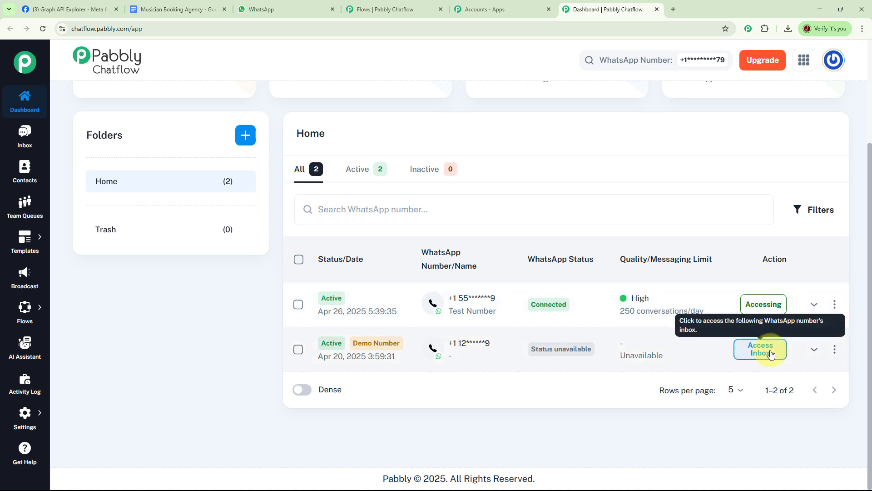
scroll(704, 296, up, 3)
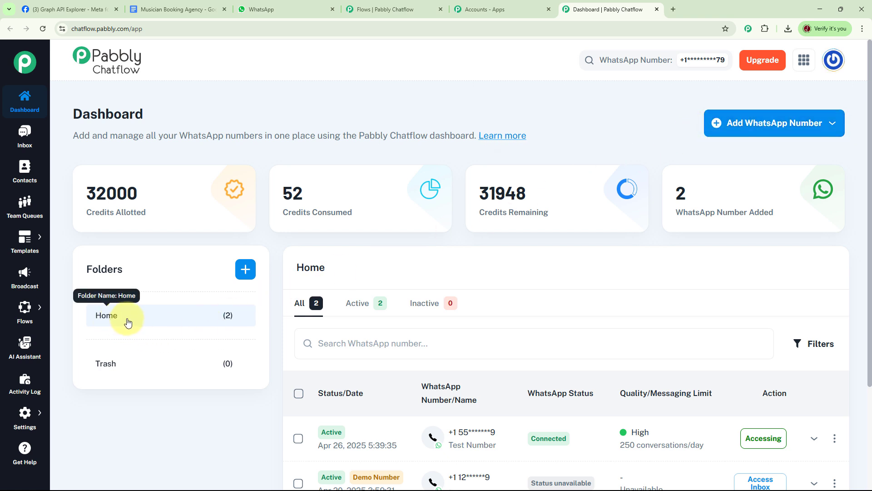
click(245, 270)
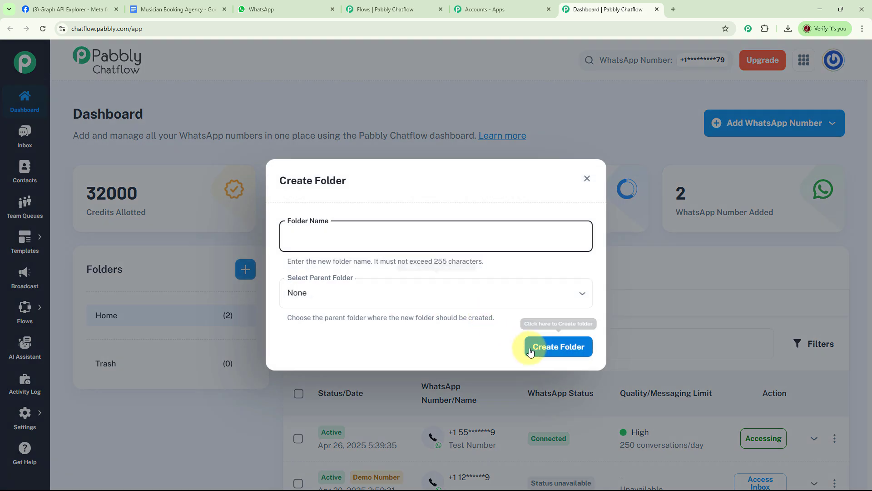
click(587, 177)
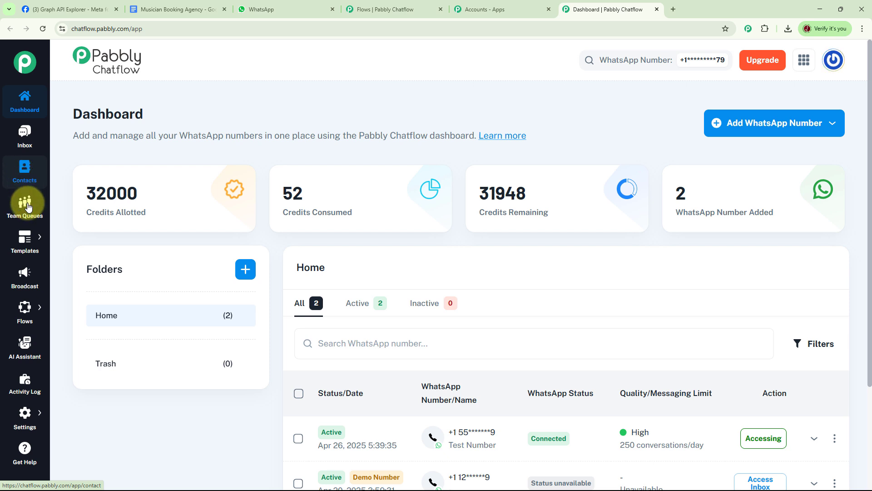
Open the existing flow "WhatsApp Chatbot for Musician Booking Agency Business" and deactivate it
mouse_move(32, 245)
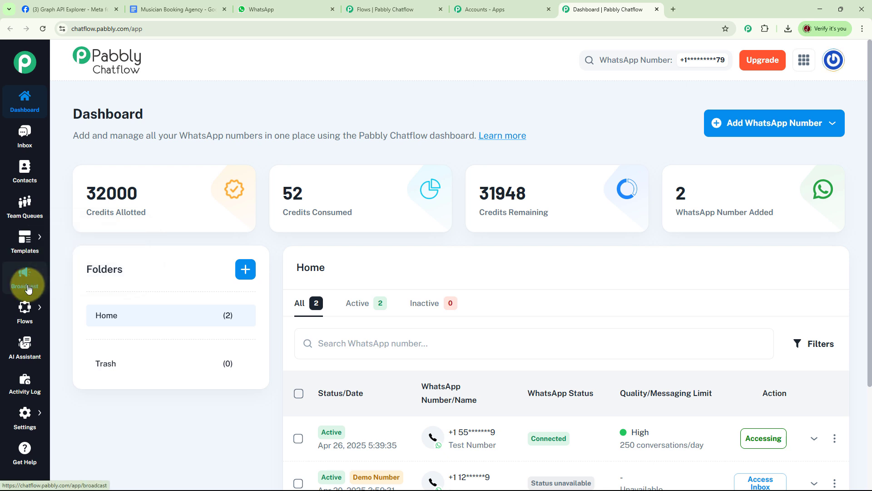
mouse_move(31, 313)
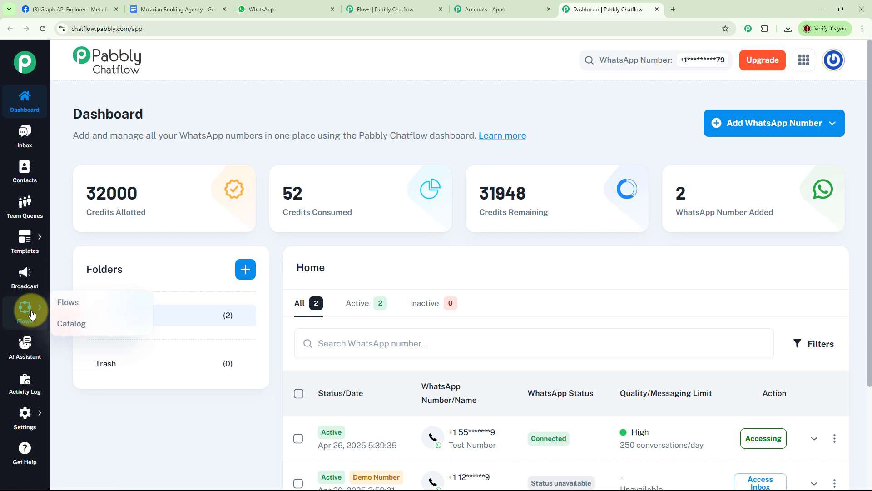
mouse_move(34, 414)
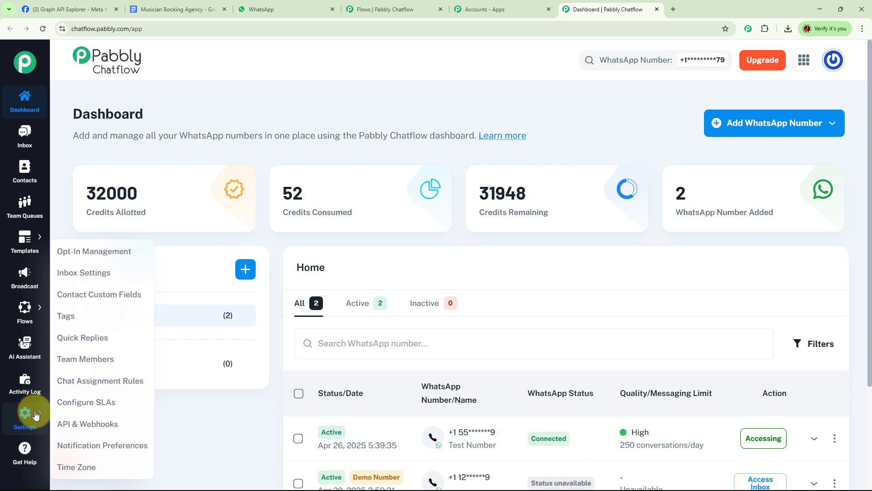
click(61, 302)
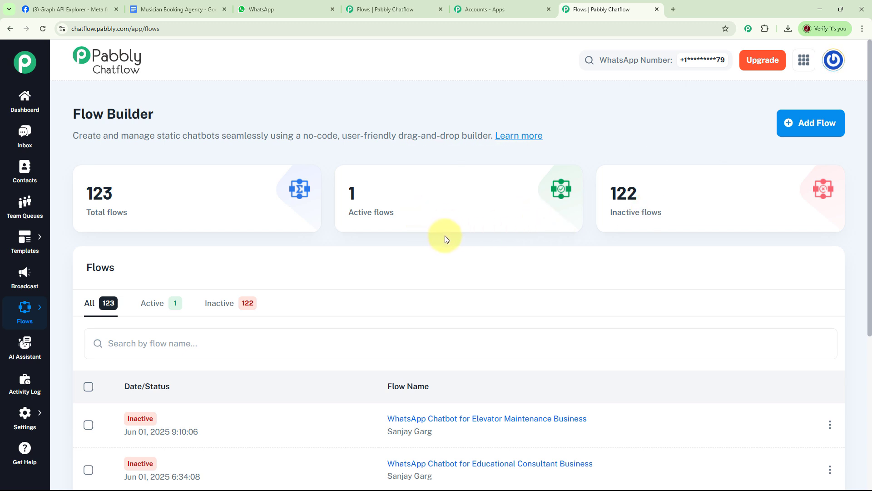
scroll(479, 239, down, 5)
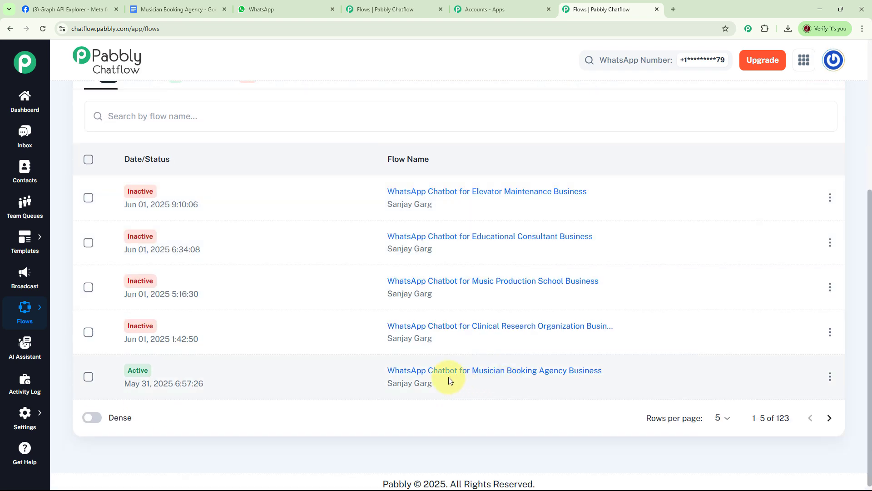
click(565, 372)
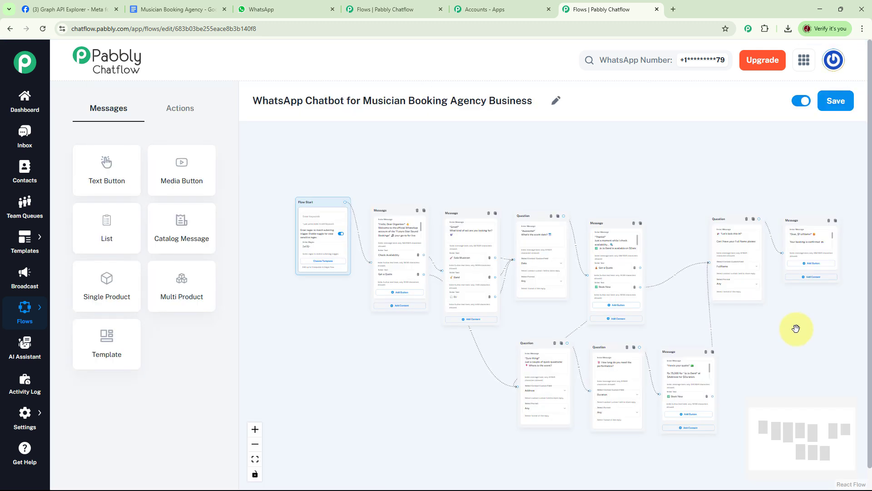
drag(785, 335, 775, 317)
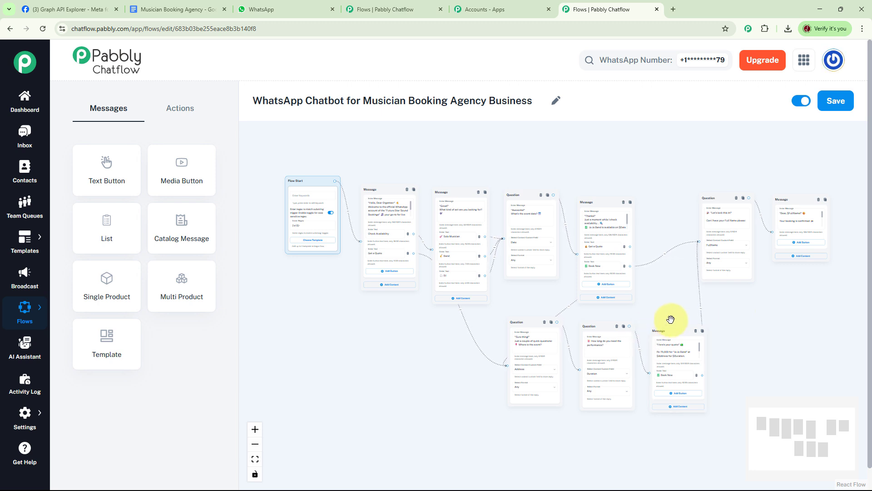
click(801, 101)
Add a new flow in the Flow Builder and name it "WhatsApp Chatbot for Musician Booking Agency"
mouse_move(40, 313)
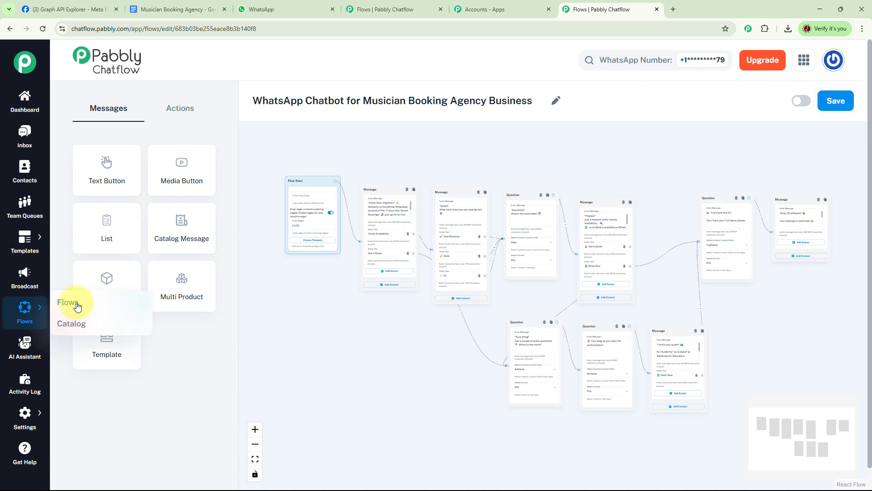
click(77, 304)
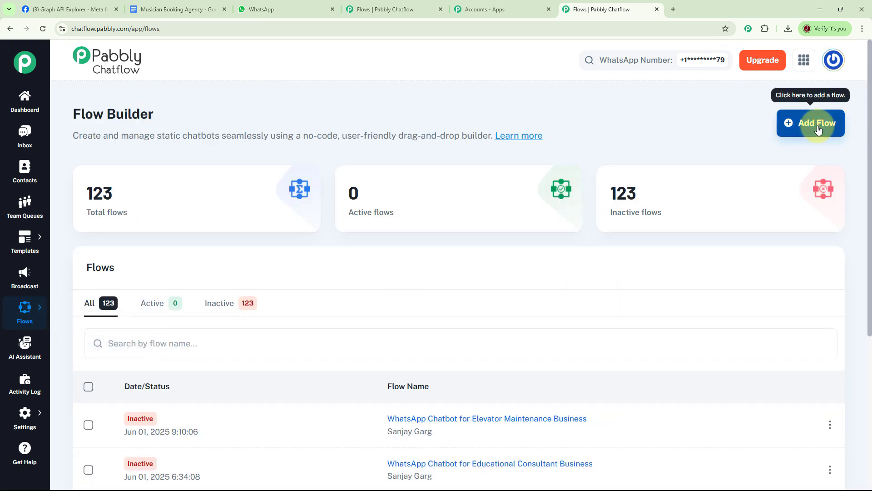
click(818, 129)
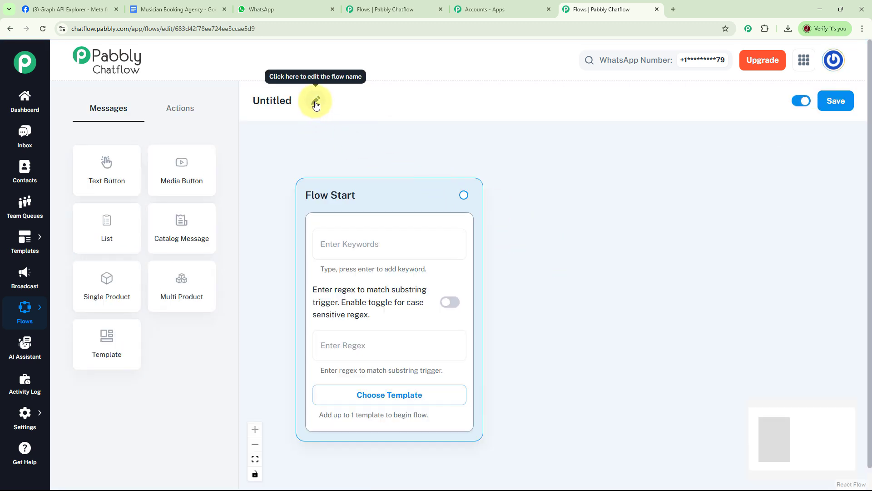
click(316, 103)
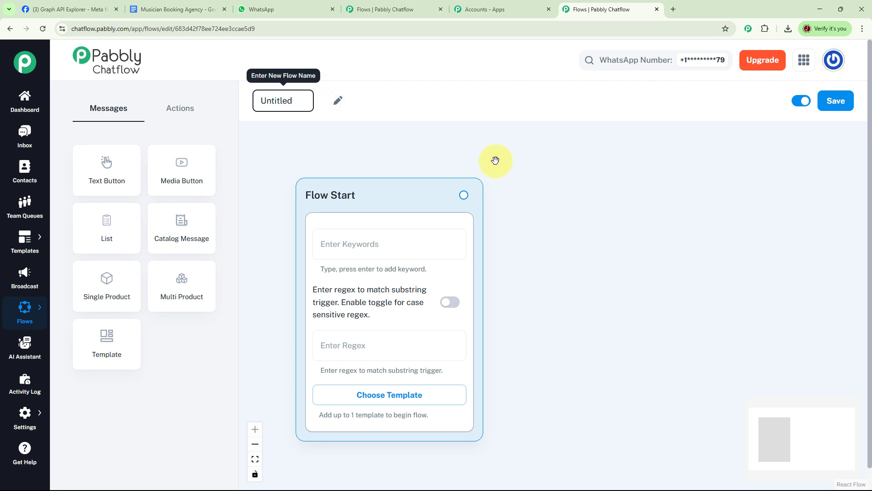
key(ctrl+a)
text(WhatsApp Chatbot for Musician Booking Agency)
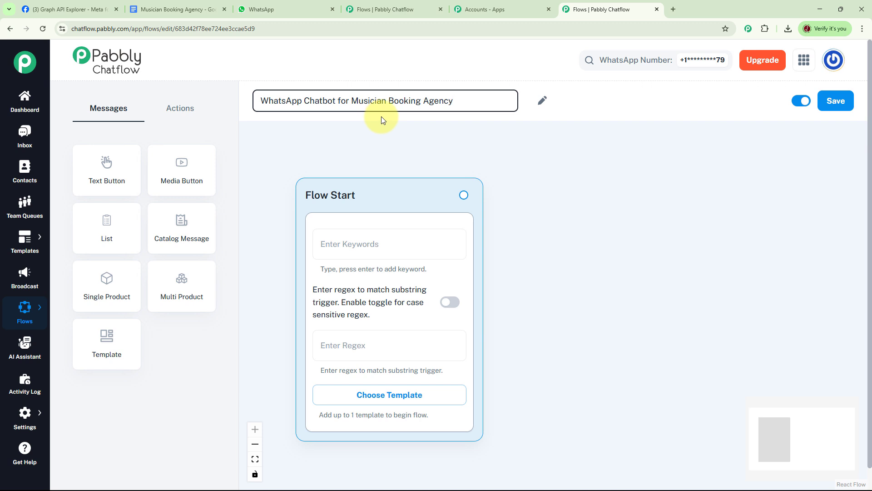
click(574, 168)
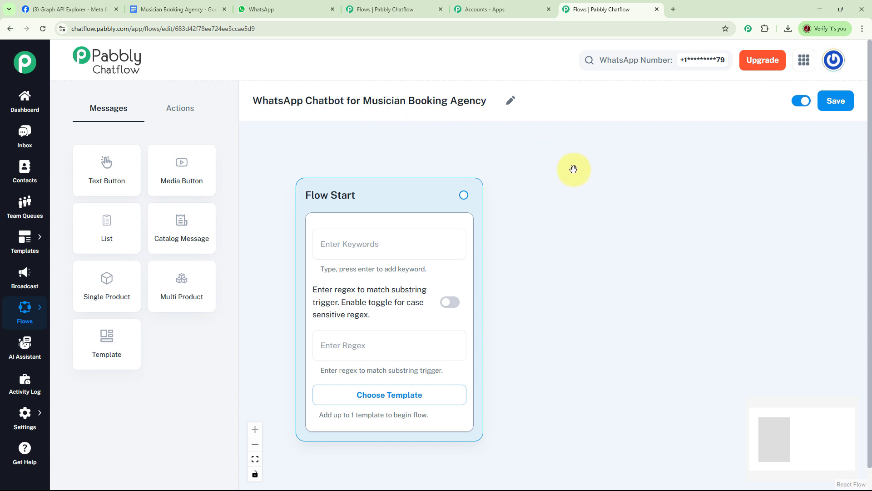
Set the Flow Start trigger to the regex [\s\S]+ with case-sensitive matching enabled
drag(392, 188, 354, 149)
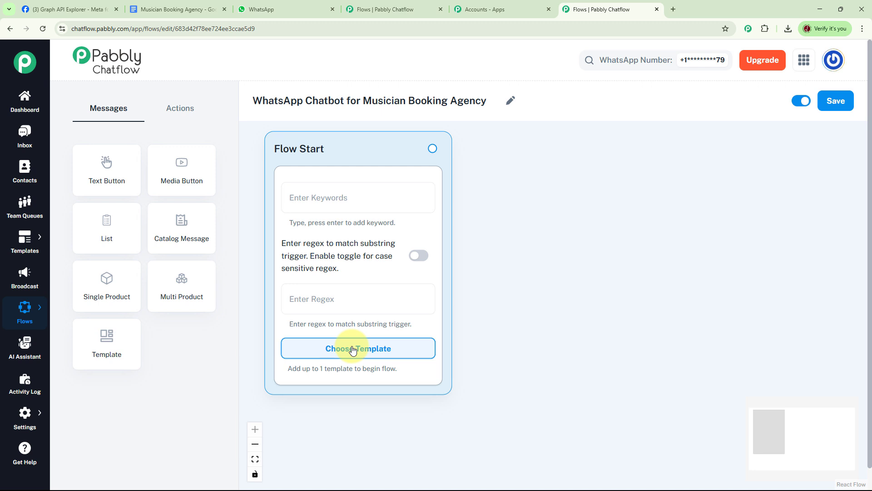
click(340, 298)
text([\s\S]+)
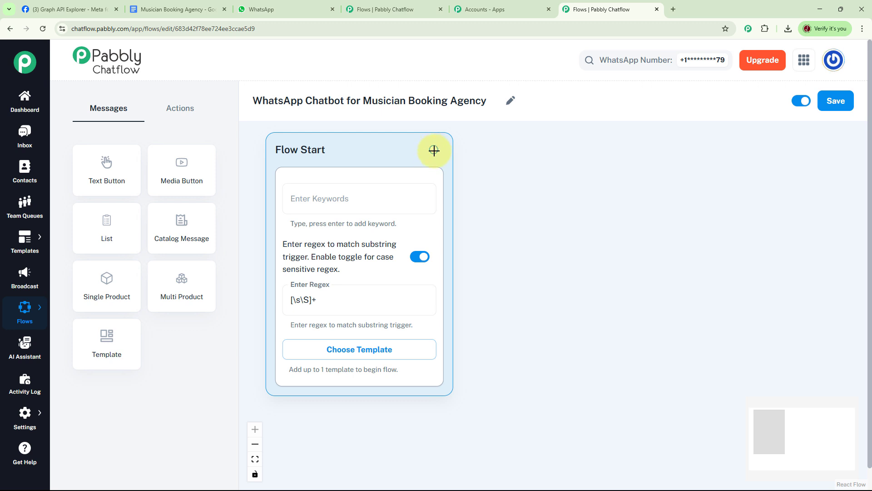
Connect a Text + Button message to Flow Start with the "Future Star Sound Bookings" welcome text and the buttons "Check Availability" and "Get a Quote"
drag(434, 150, 527, 146)
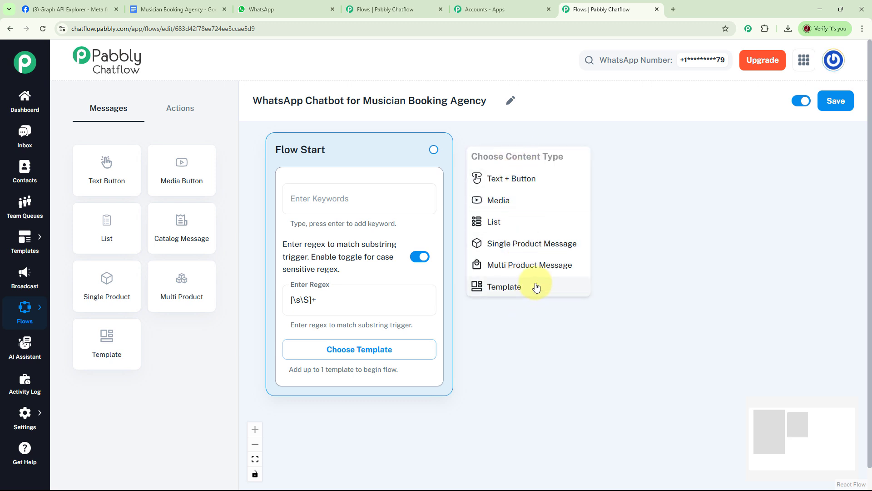
click(520, 181)
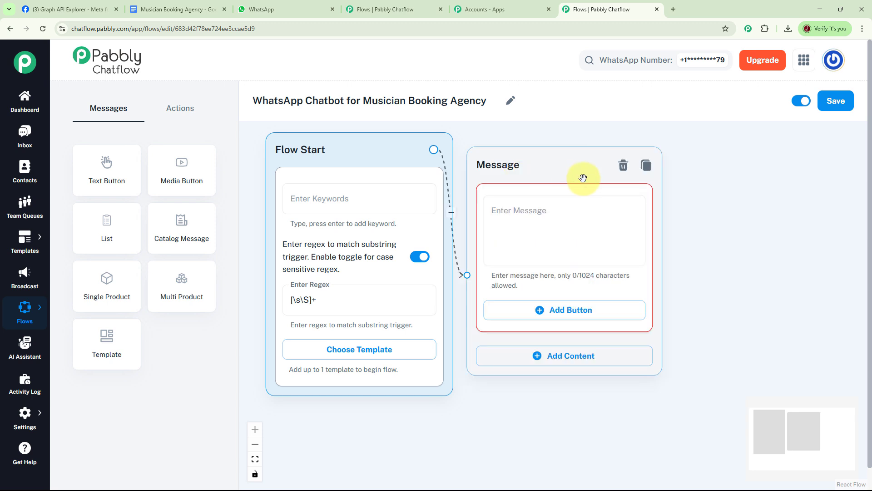
click(545, 201)
key(ctrl+v)
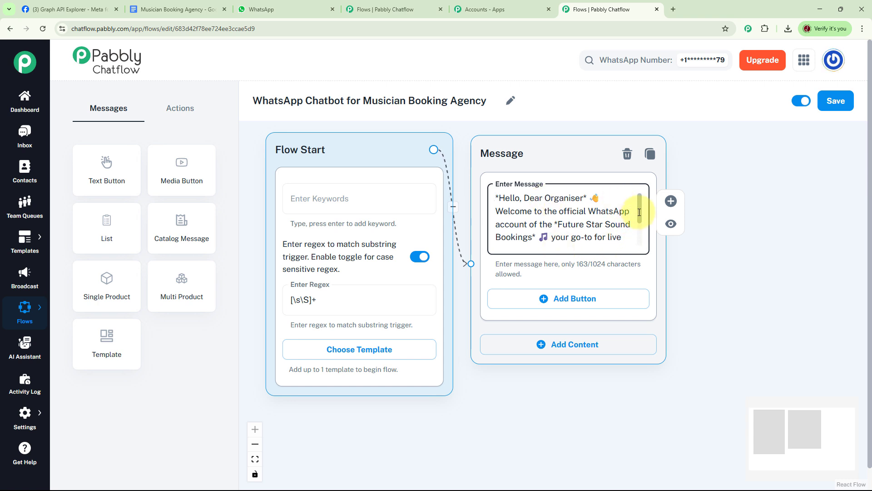
drag(639, 212, 640, 241)
drag(705, 296, 483, 219)
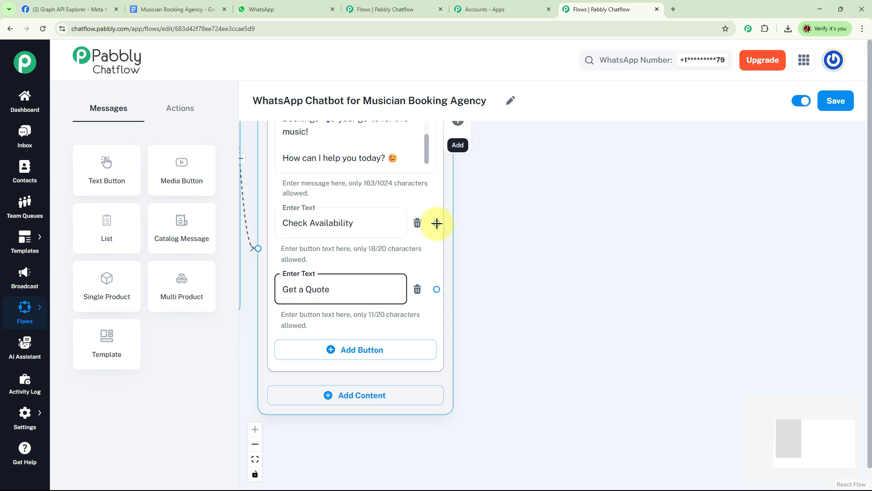
Connect the "Check Availability" button to a new text message reading "*Great!* What kind of act are you looking for? 🎶"
drag(436, 223, 566, 266)
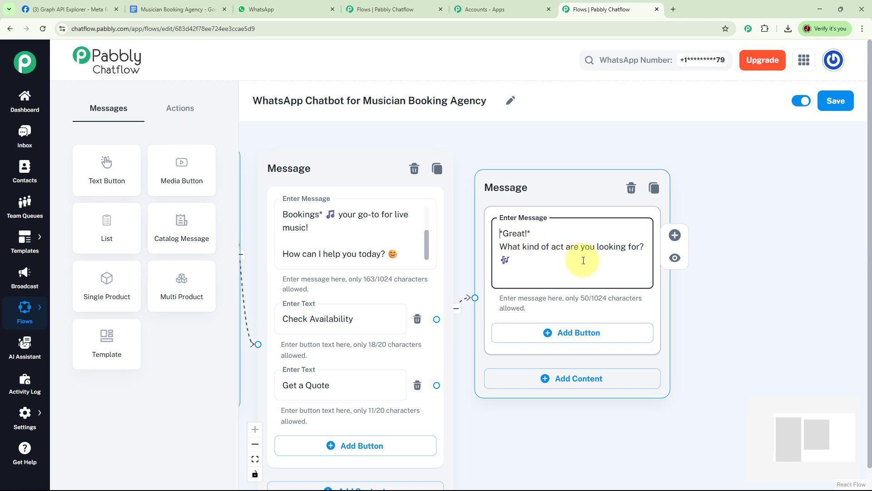
click(648, 271)
drag(693, 277, 564, 210)
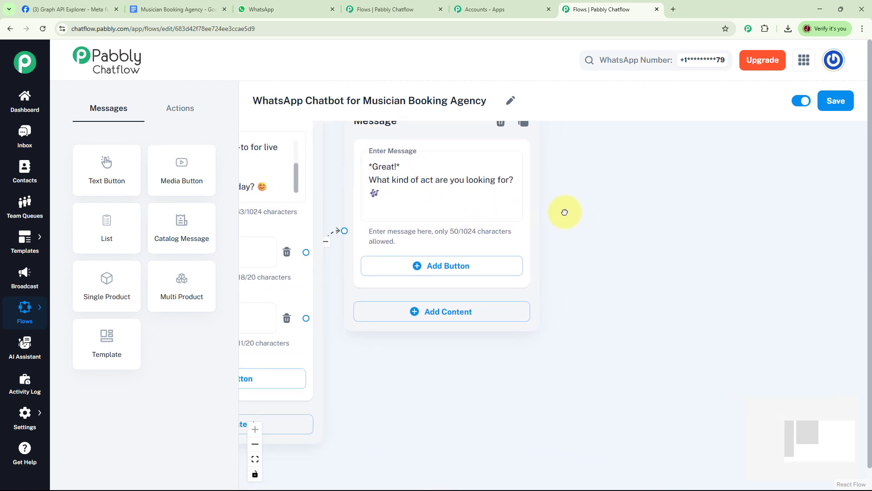
Add the reply buttons "🎸 Solo Musician", "🎷 Band" and "🎧 DJ" to the act type message
click(418, 268)
click(415, 327)
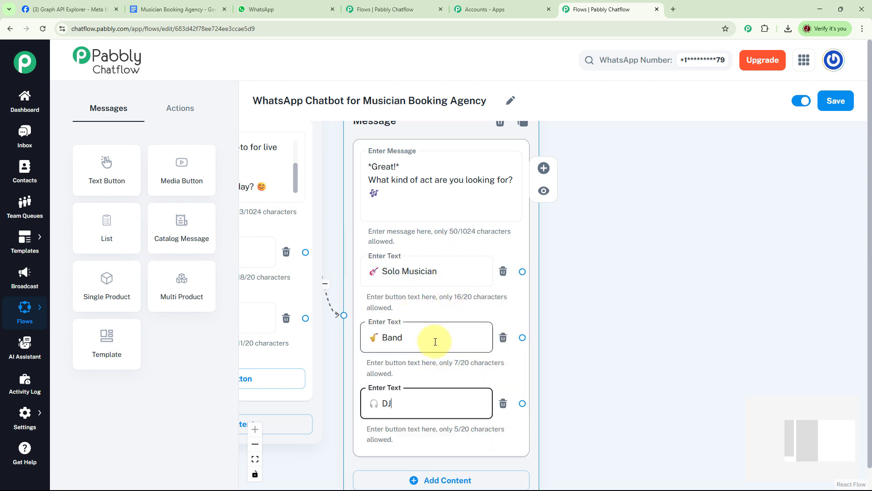
drag(591, 265, 562, 269)
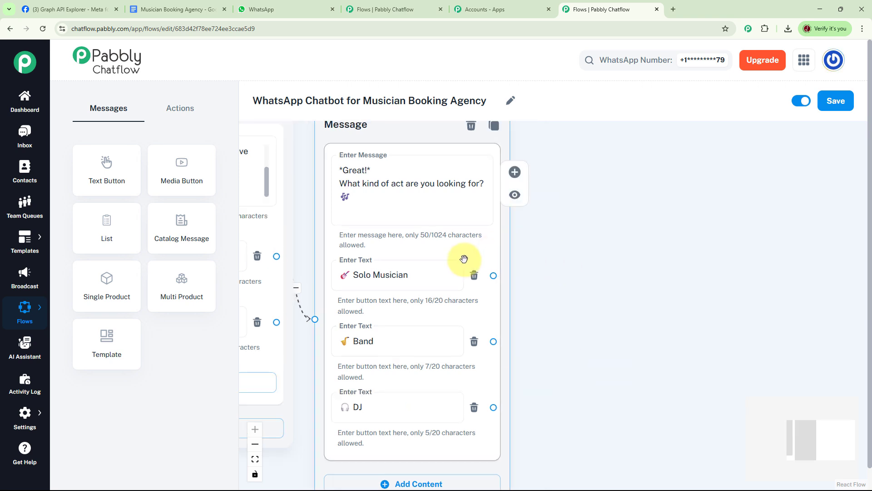
click(564, 360)
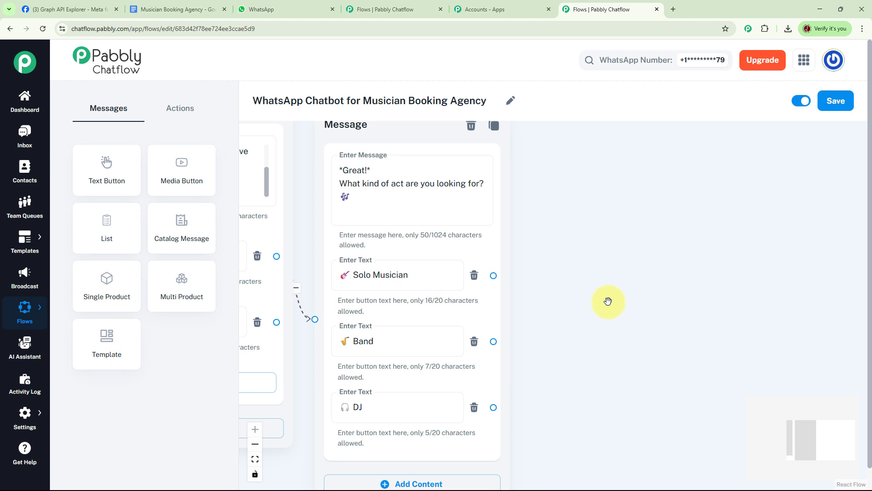
Add an Ask Question node beside the act type message with the text "*Awesome!* What's the event date? 📅"
click(178, 107)
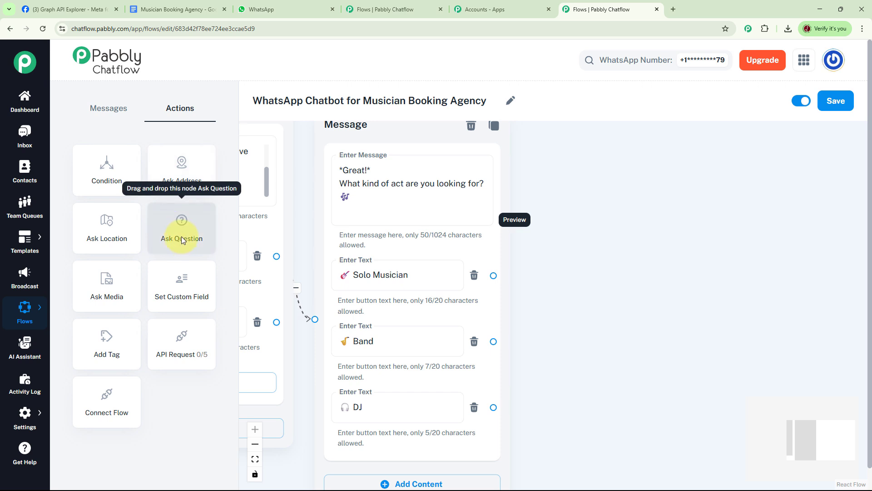
drag(181, 239, 629, 181)
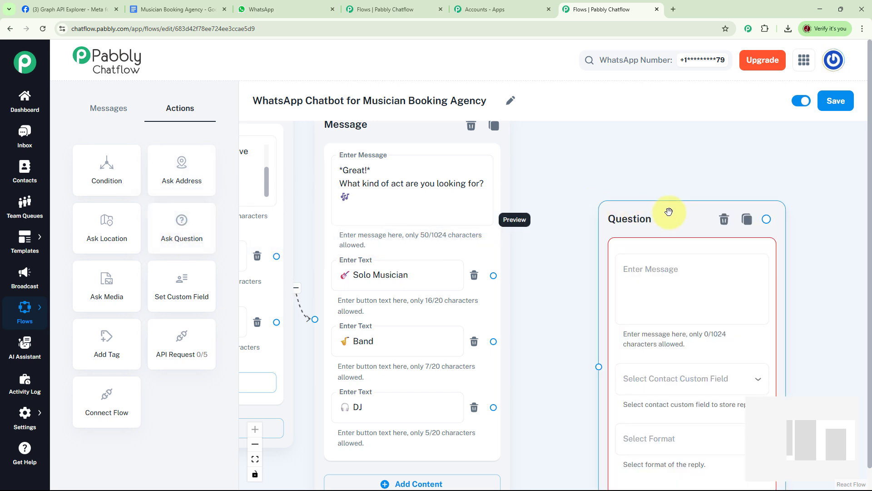
click(625, 222)
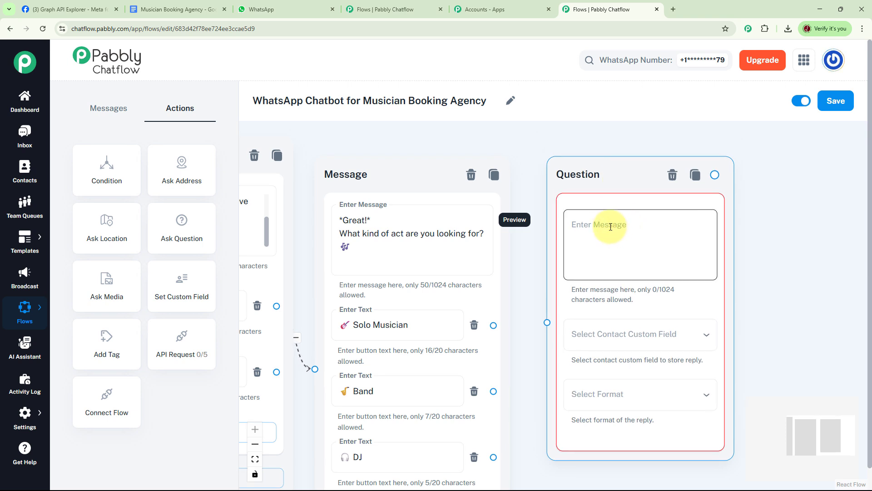
click(610, 226)
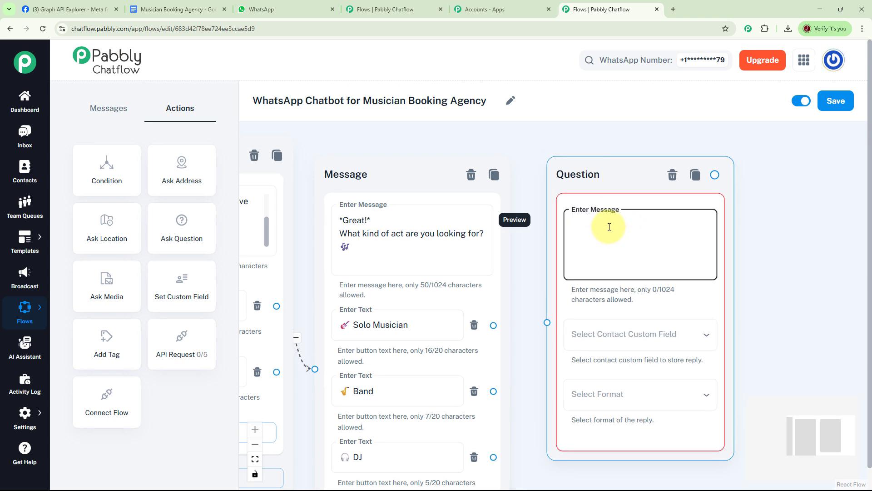
text(*Awesome!* What’s the event date? 📅)
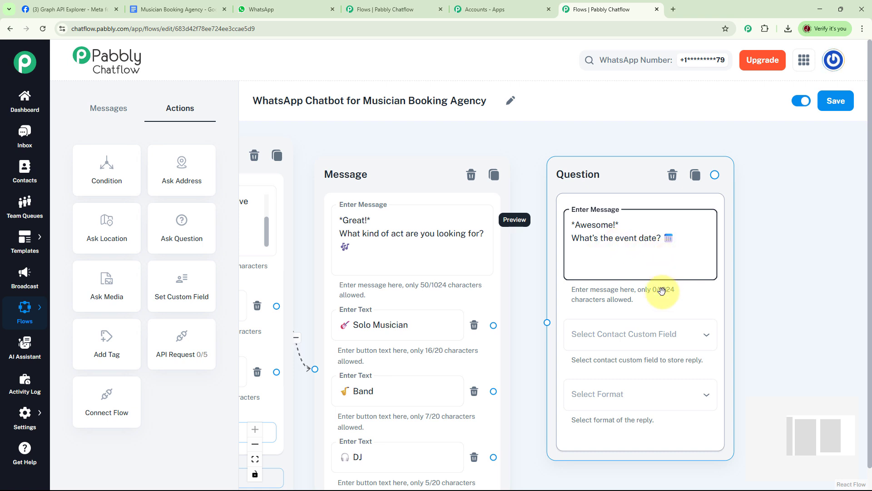
Store the event date reply in the contact custom field Date and set the reply format to Any
click(667, 339)
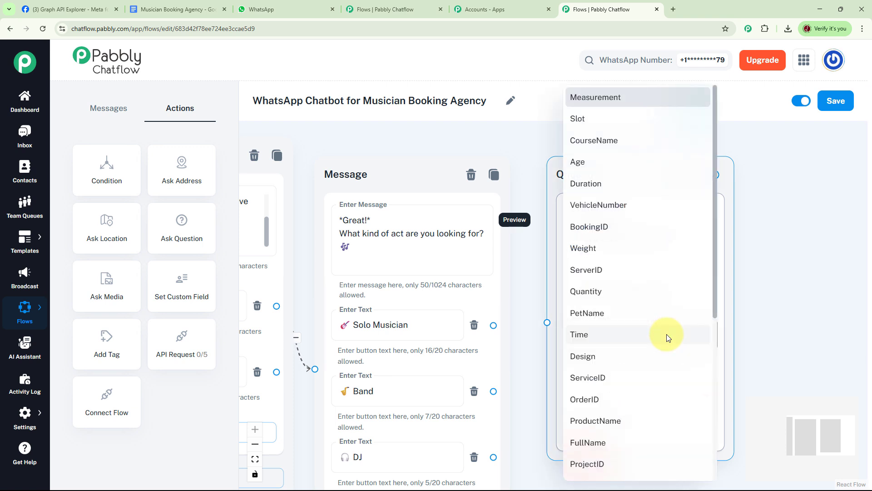
scroll(637, 377, down, 2)
scroll(599, 409, down, 2)
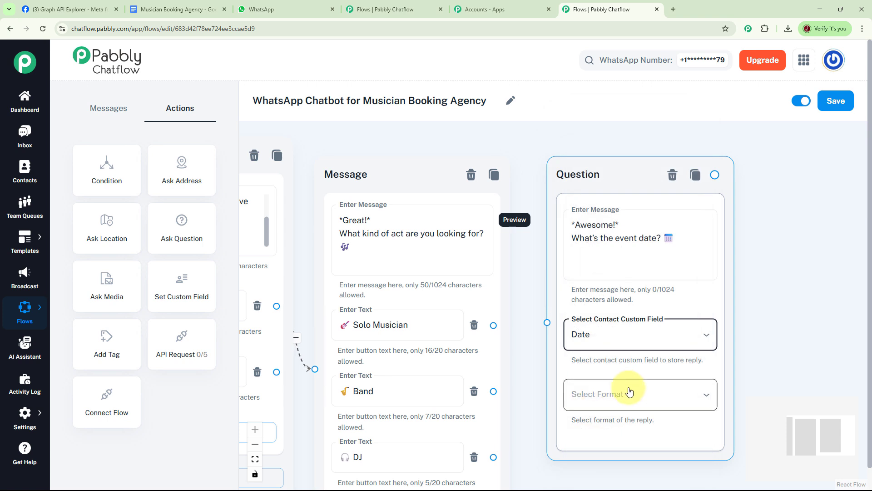
click(629, 393)
click(584, 344)
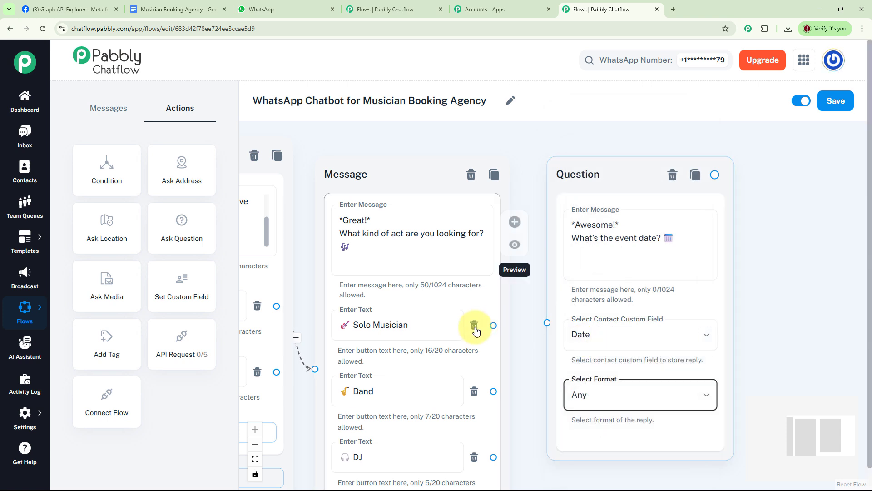
Connect the Solo Musician, Band and DJ buttons to the event date question
click(407, 328)
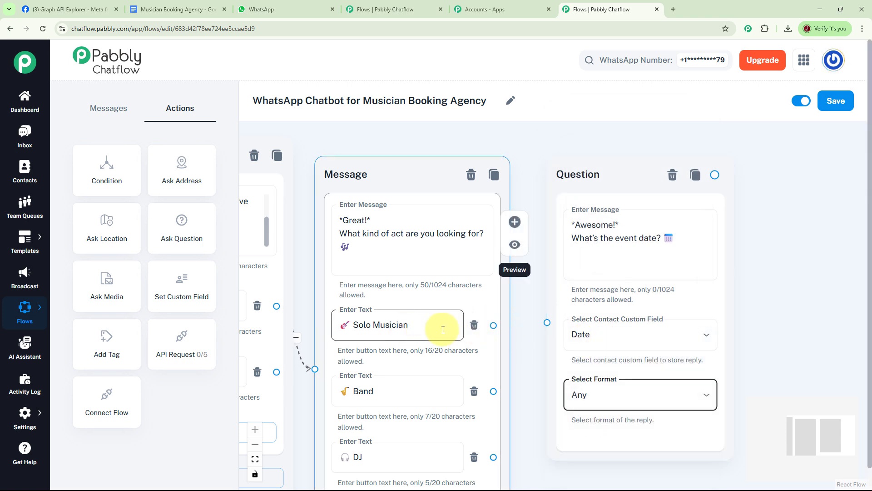
click(380, 388)
click(399, 450)
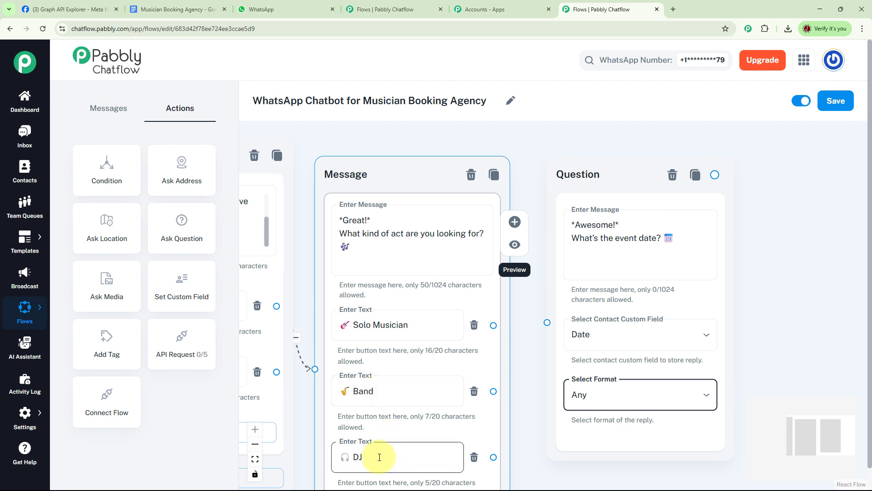
drag(493, 457, 547, 322)
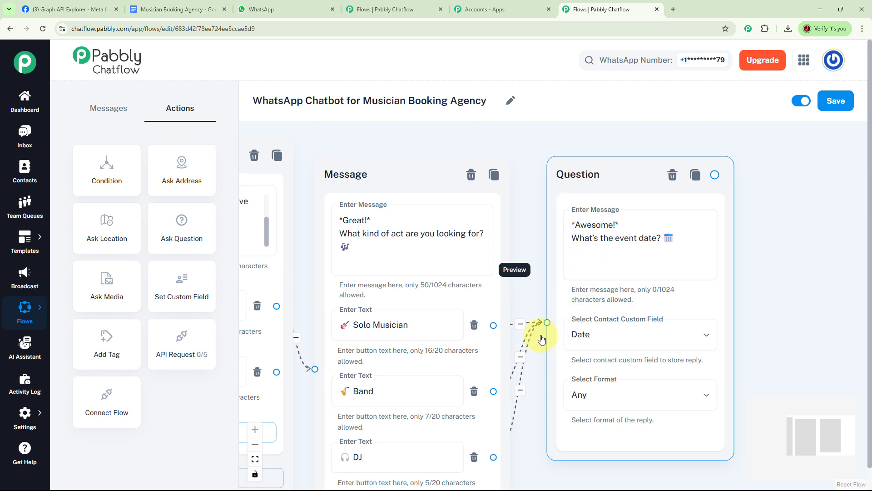
Connect the event date question to a new text message saying that Jo Jo Band is available on $Date and offering a quote or booking
drag(768, 266, 613, 233)
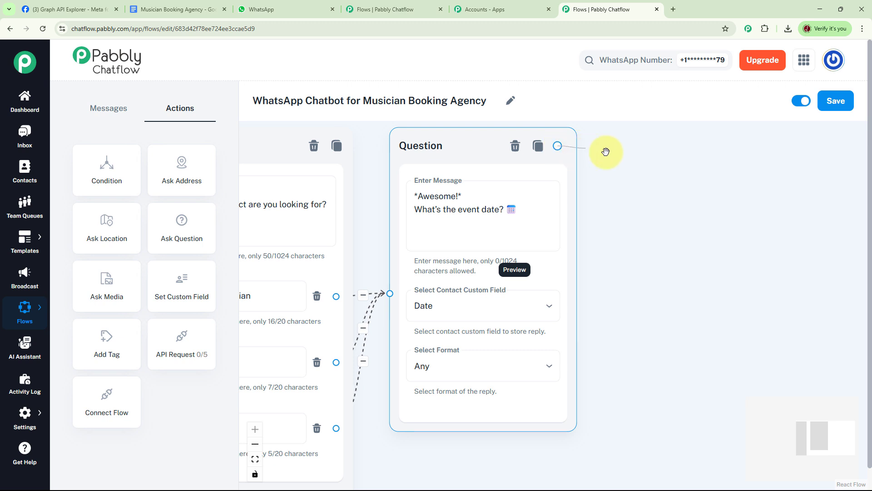
drag(606, 151, 672, 167)
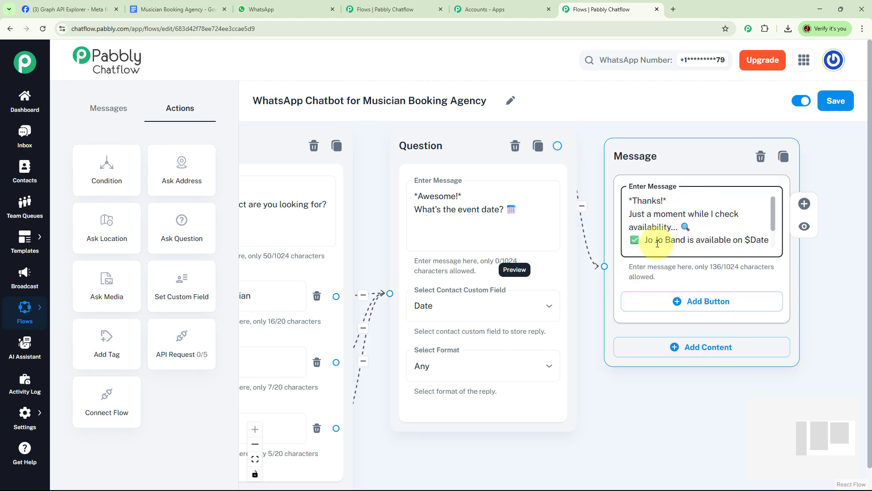
drag(774, 220, 755, 228)
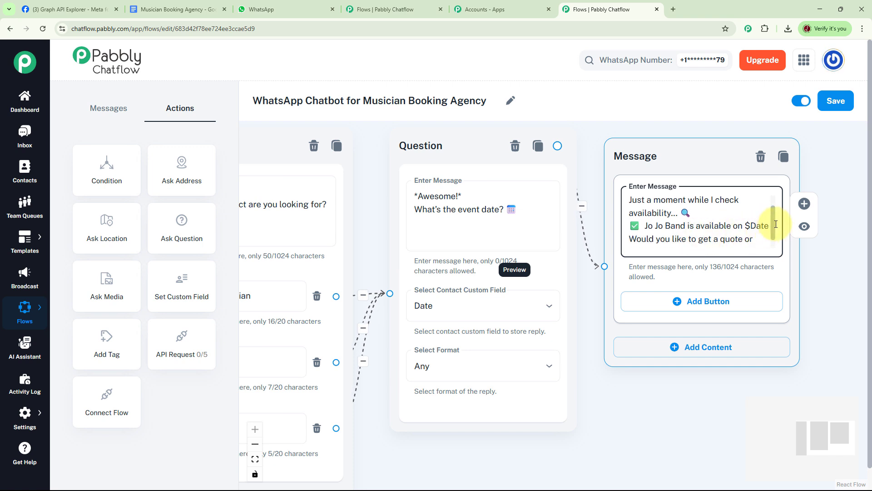
scroll(776, 223, down, 1)
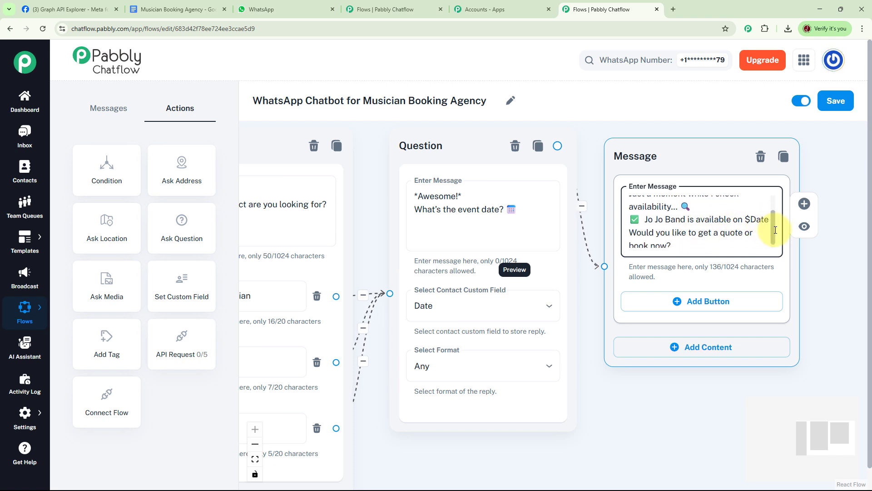
Make "Jo Jo Band" bold in the availability message by enclosing it in asterisks
click(646, 217)
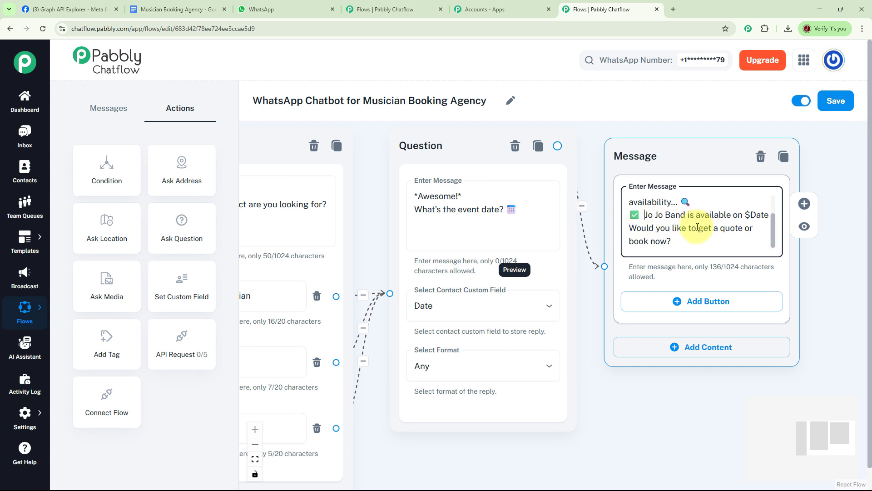
text(*)
click(690, 217)
text(*)
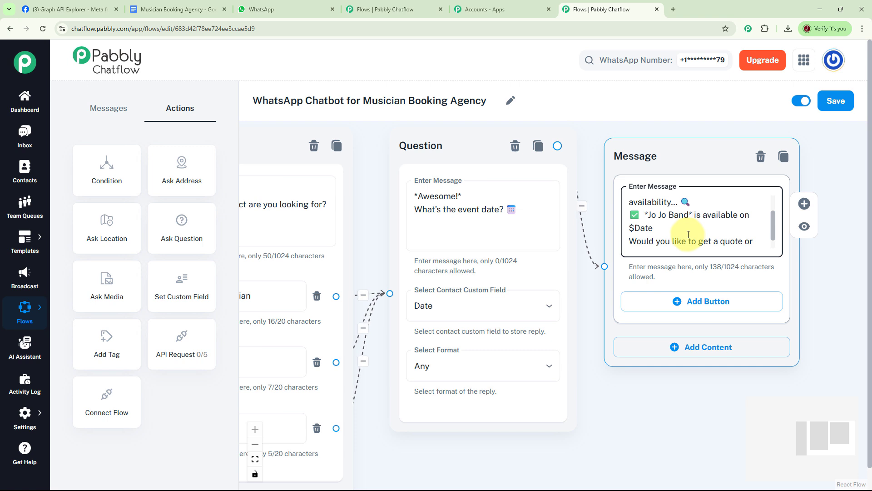
scroll(654, 238, down, 1)
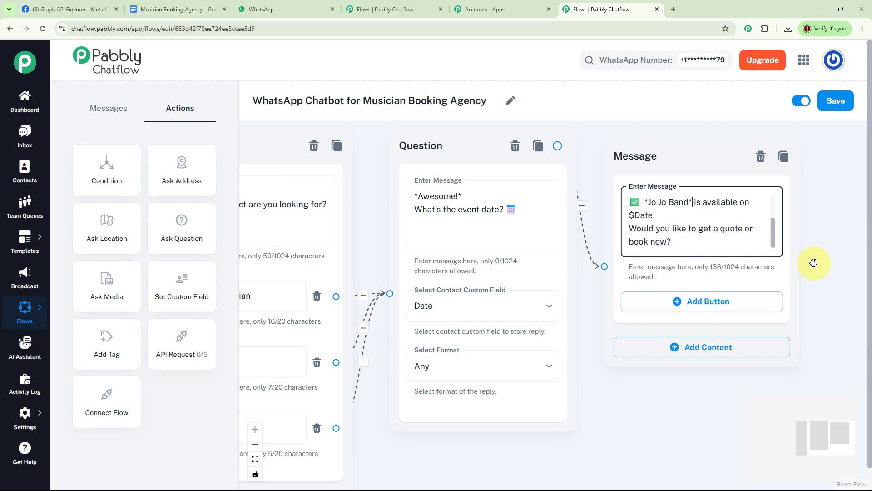
Add the reply buttons "💰 Get a Quote" and "✅ Book Now" to the availability message
drag(810, 262, 678, 258)
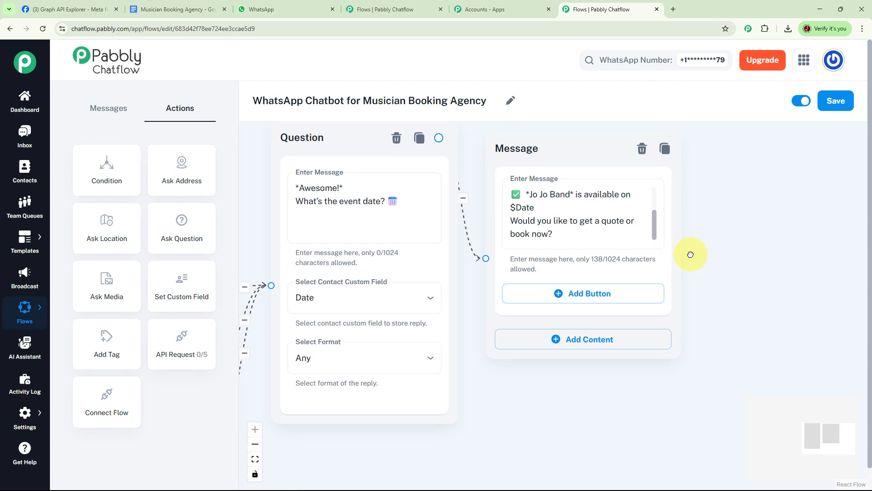
click(551, 291)
click(551, 358)
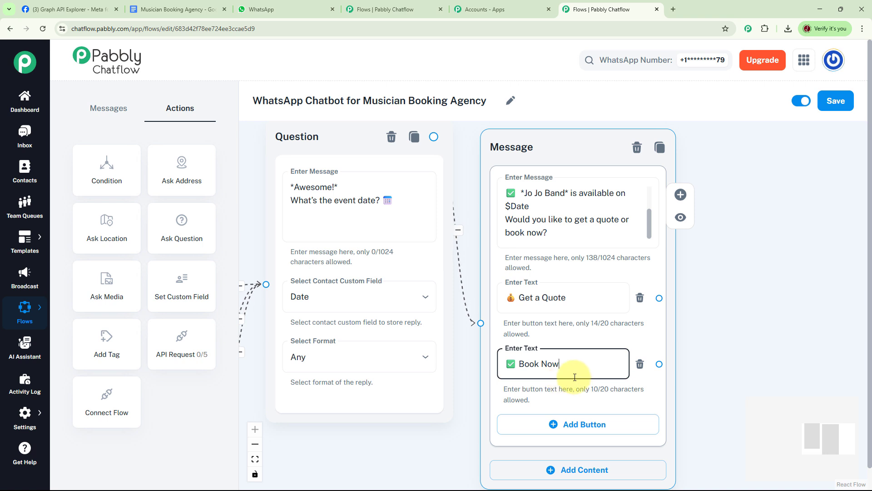
click(749, 323)
drag(749, 323, 723, 311)
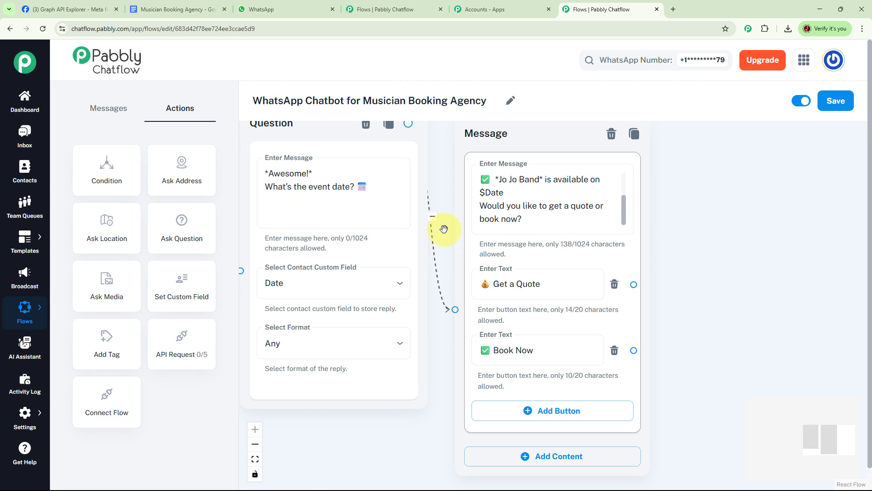
Add an Ask Question node after the availability message and connect that message's "Get a Quote" button to it
drag(185, 238, 752, 188)
drag(635, 286, 715, 312)
scroll(672, 335, down, 4)
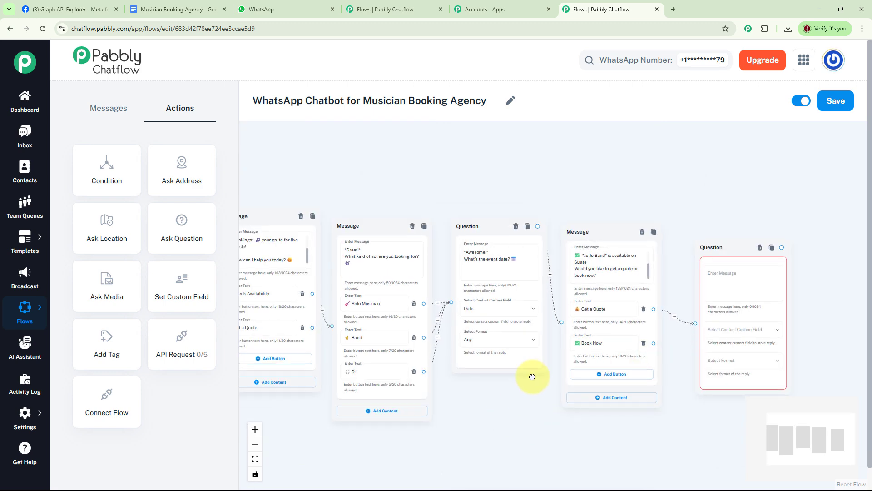
drag(549, 397, 588, 347)
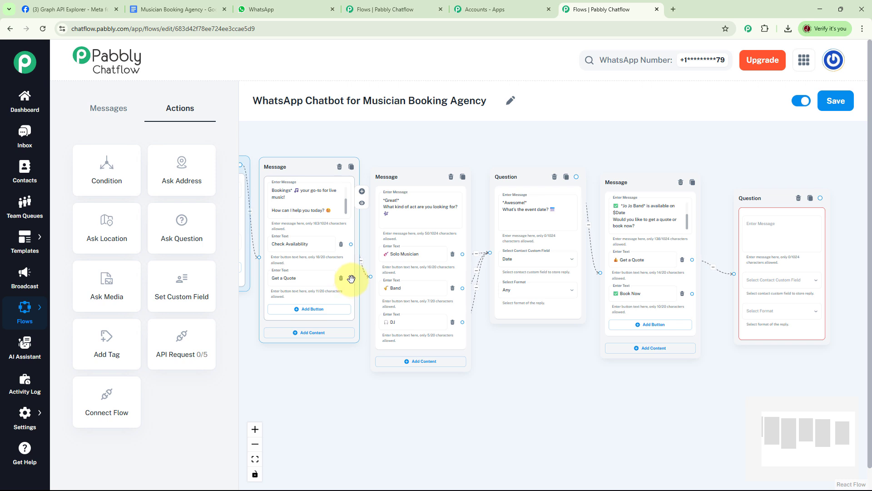
drag(352, 278, 545, 315)
click(716, 290)
scroll(736, 267, down, 3)
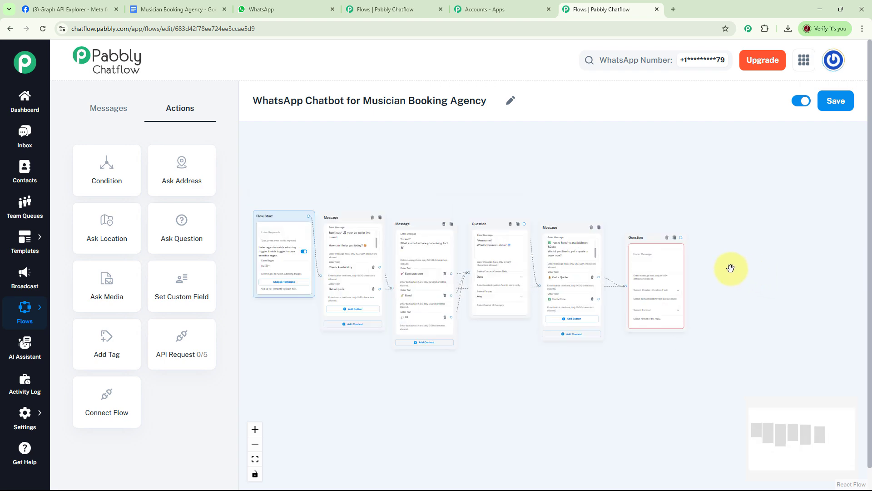
Set the new question to "*Sure thing!* Just a couple of quick questions: 📍 Where is the event?", storing the reply in Address with format Any
scroll(732, 267, up, 5)
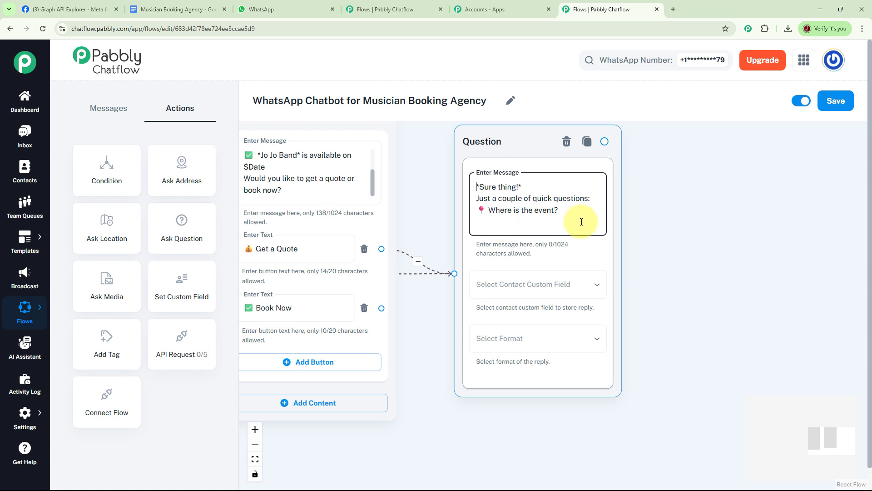
click(577, 289)
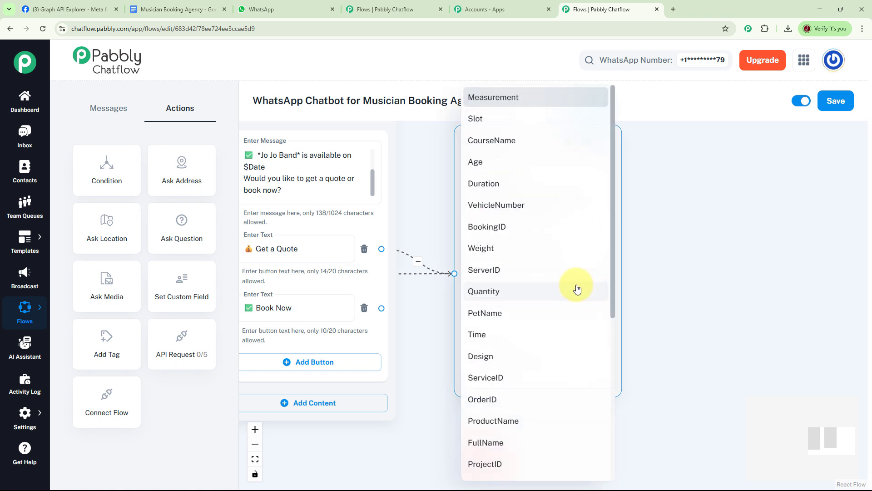
scroll(530, 388, down, 3)
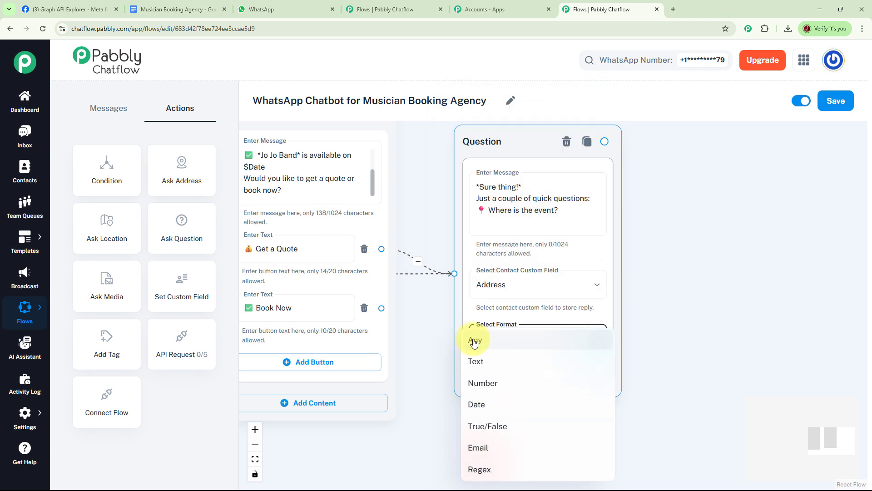
click(475, 343)
drag(660, 322, 570, 341)
click(653, 218)
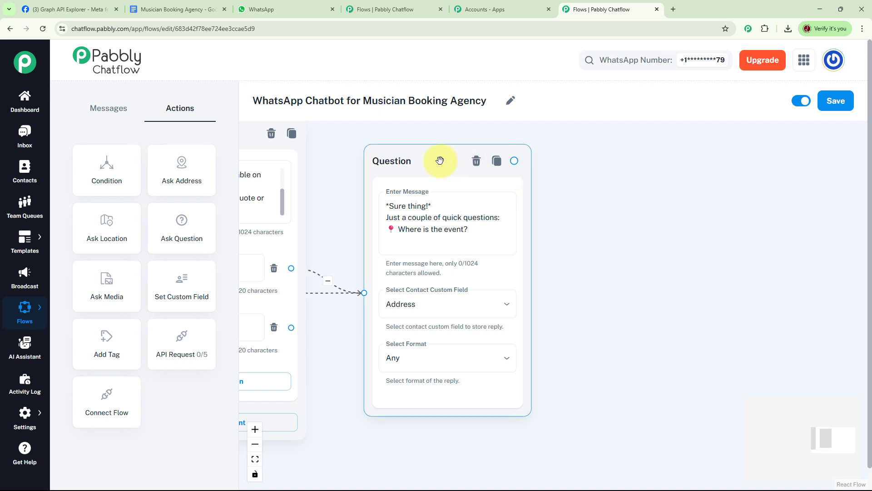
Add another Ask Question node after the event location question and connect the location question to it
drag(440, 162, 425, 156)
click(569, 176)
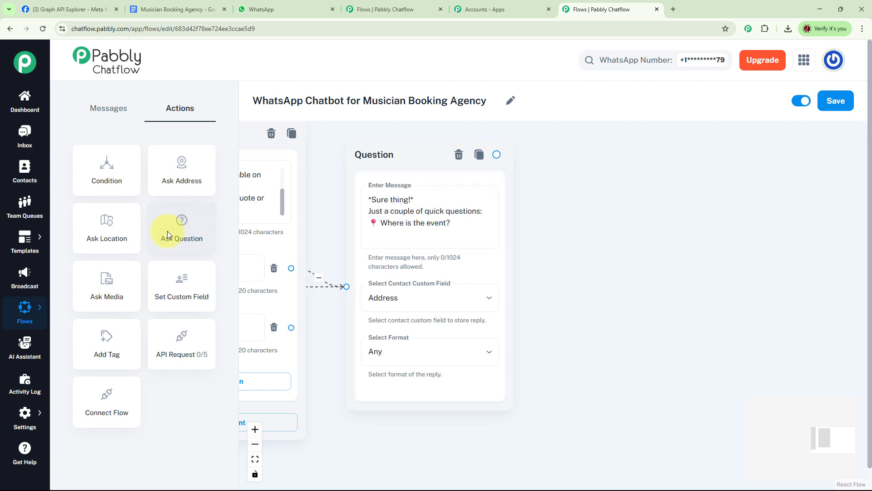
drag(176, 230, 636, 200)
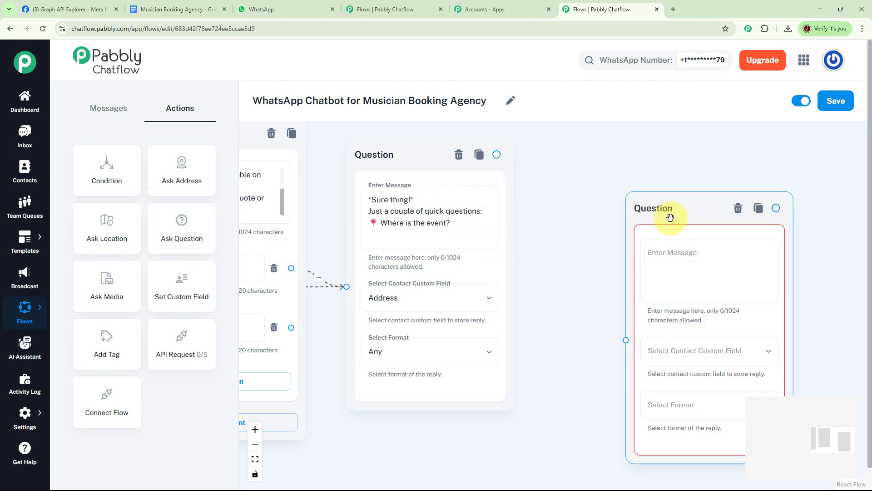
drag(497, 154, 566, 289)
Set the new question to "⏰ How long do you need the performance?", storing the reply in Duration with format Any
click(632, 214)
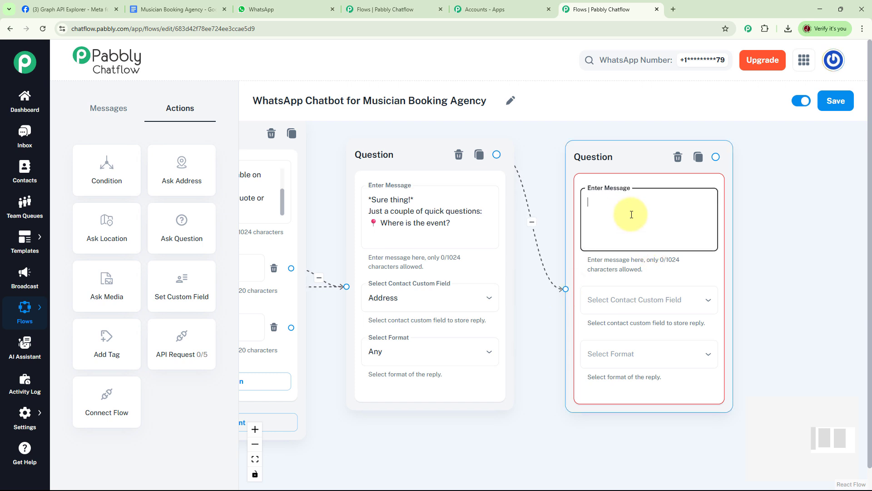
text(⏰ How long do you need the performance?)
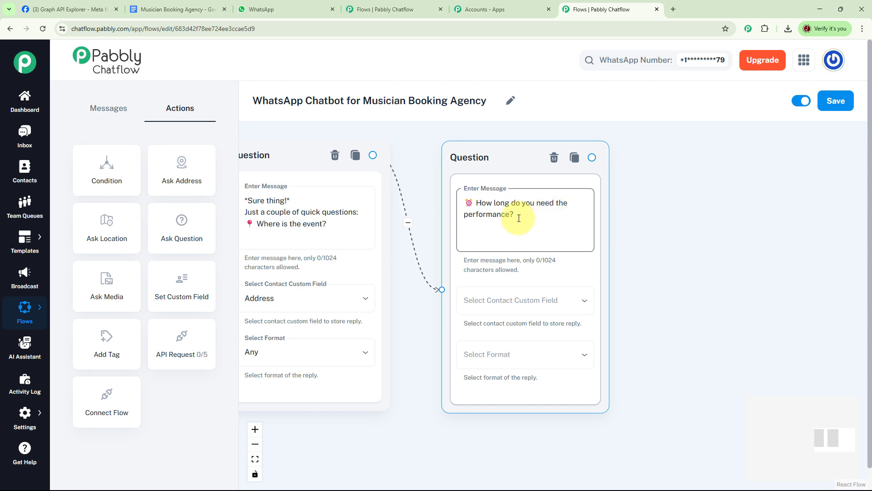
click(551, 300)
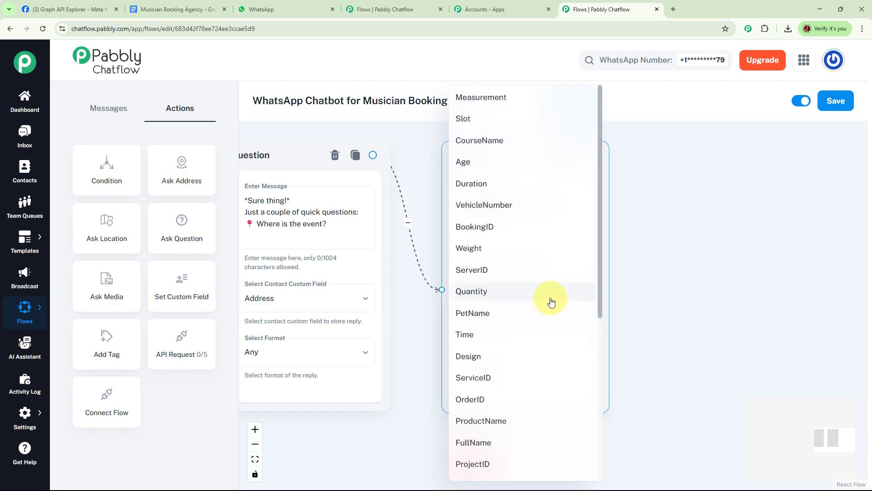
click(509, 184)
click(523, 355)
click(509, 384)
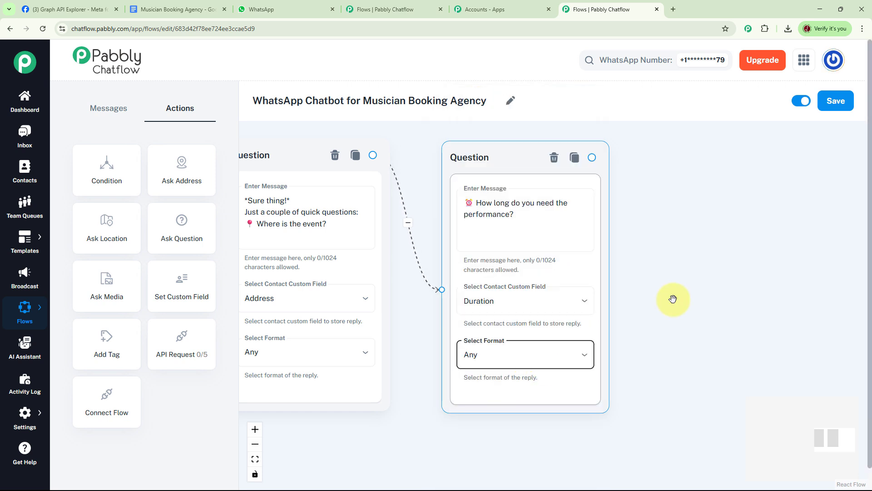
drag(673, 299, 610, 310)
click(276, 241)
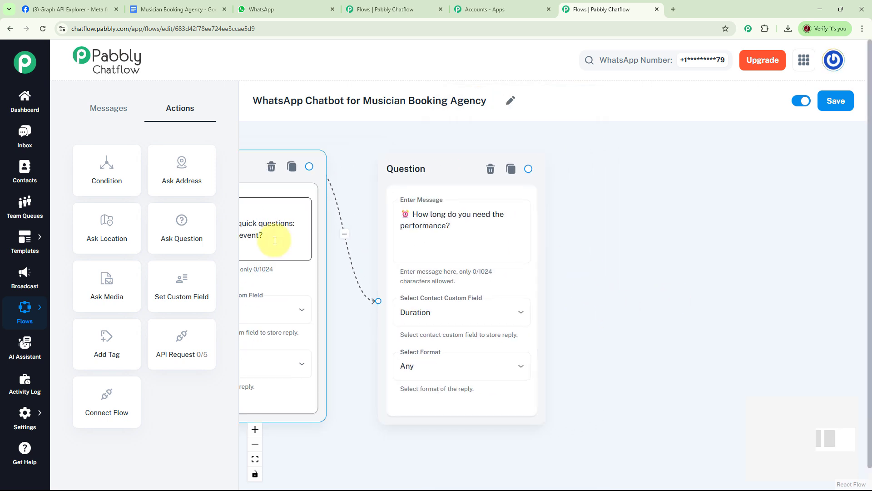
click(454, 246)
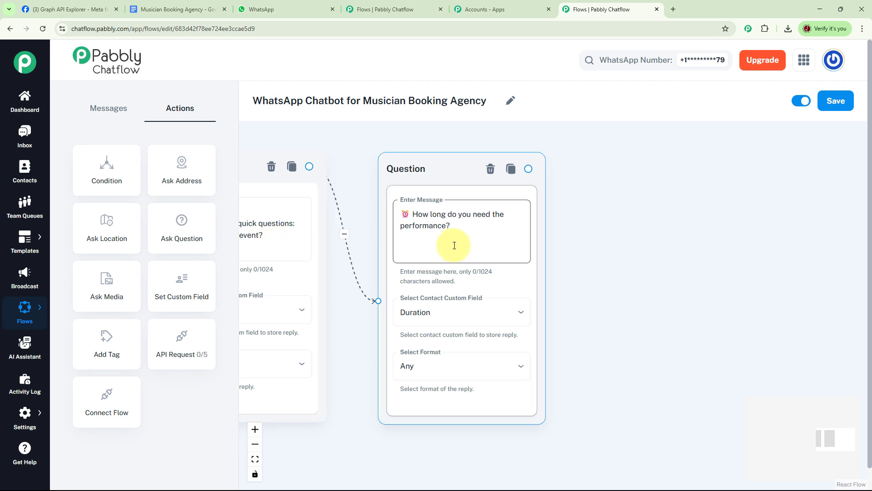
click(599, 199)
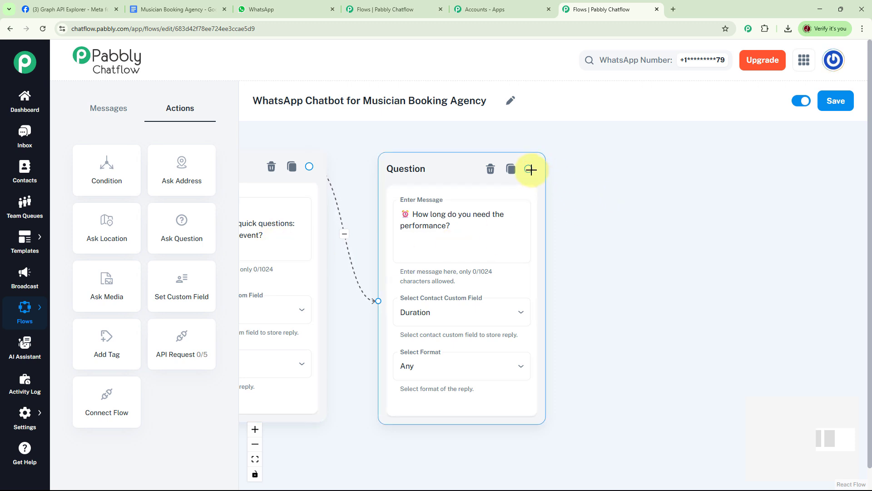
Connect the duration question to a new text message quoting Rs 75,000 for *Jo Jo Band* at $Address for $Duration and asking whether to proceed with booking
drag(580, 173, 658, 172)
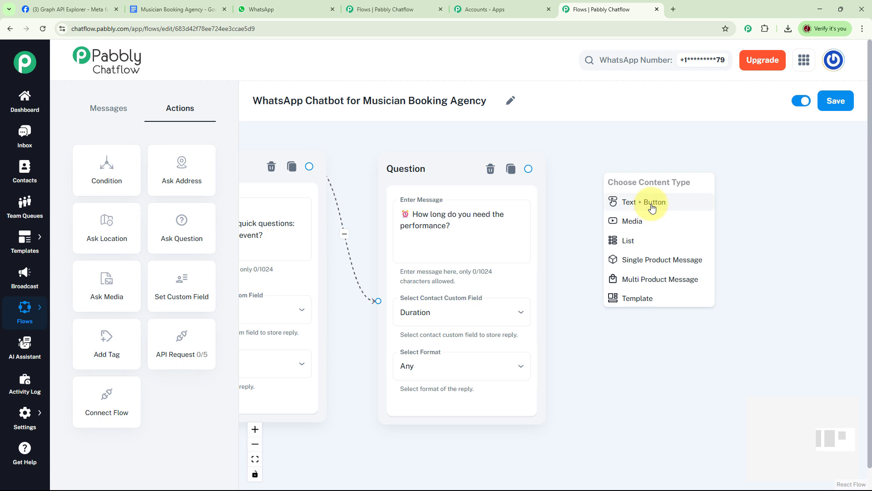
click(636, 201)
drag(708, 195, 694, 182)
click(660, 235)
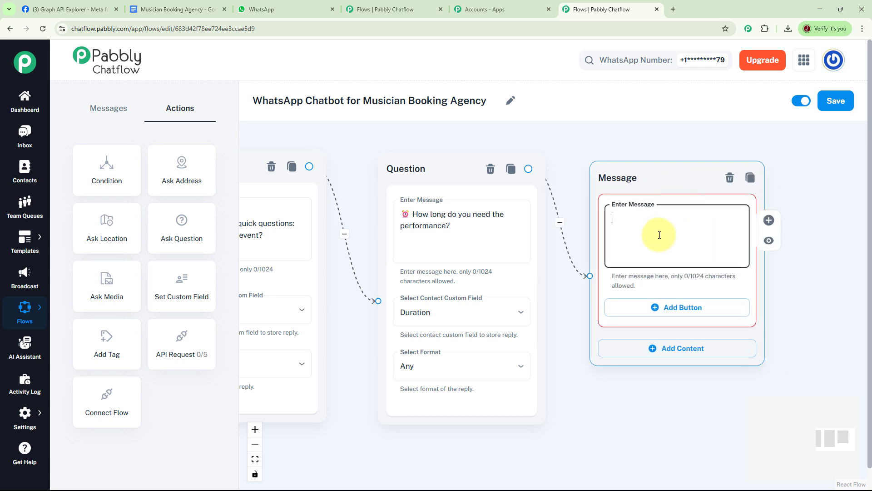
key(ctrl+v)
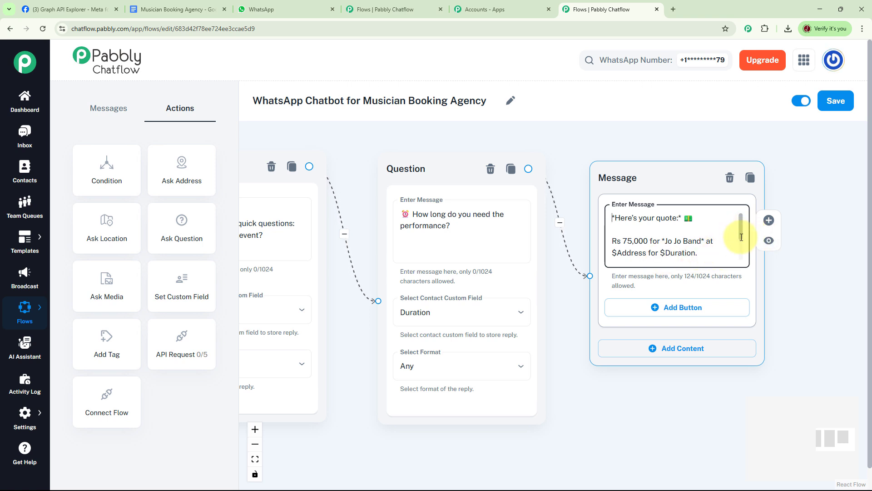
scroll(741, 237, down, 3)
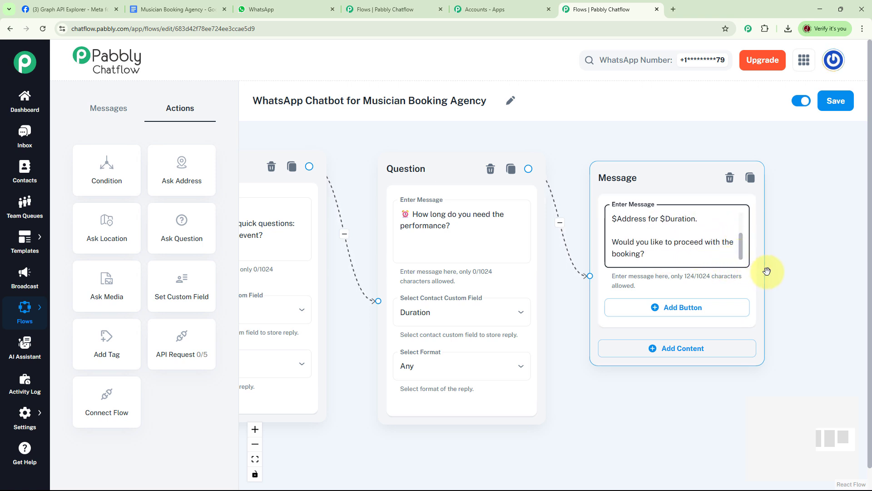
Add the reply button "✅ Book Now" to the quote message
drag(767, 271, 647, 253)
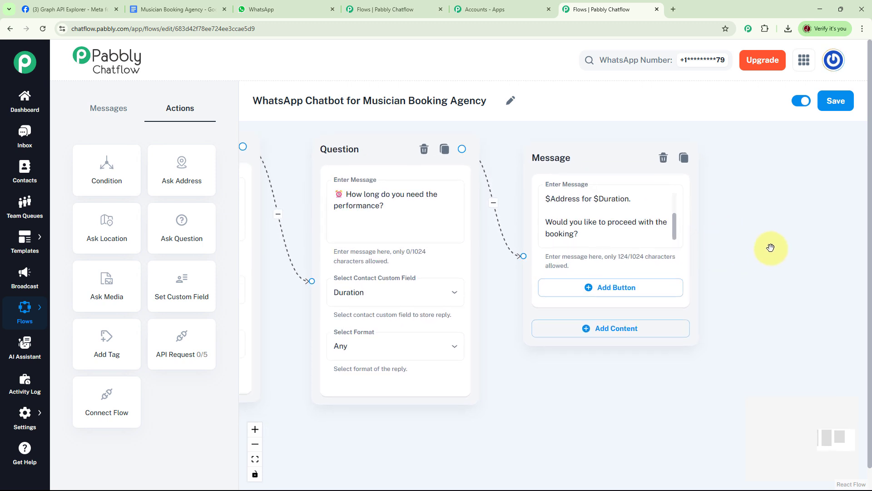
drag(713, 244, 702, 228)
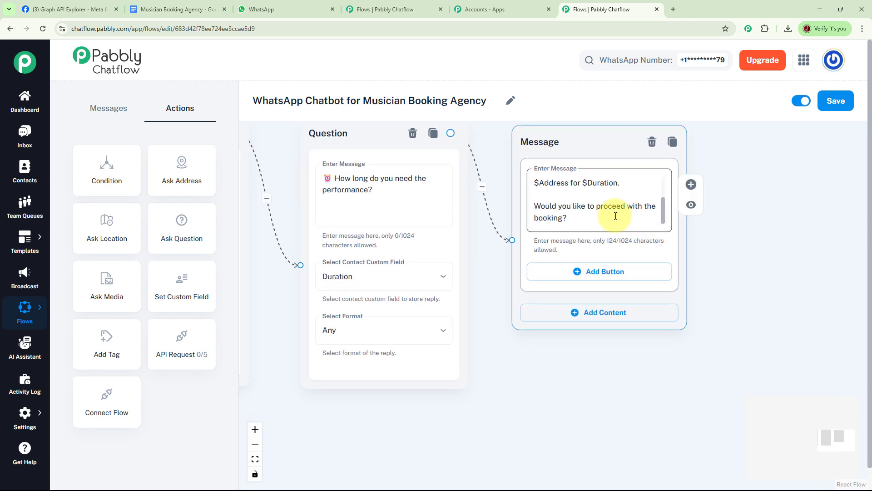
click(584, 275)
click(562, 280)
text(✅ Book Now)
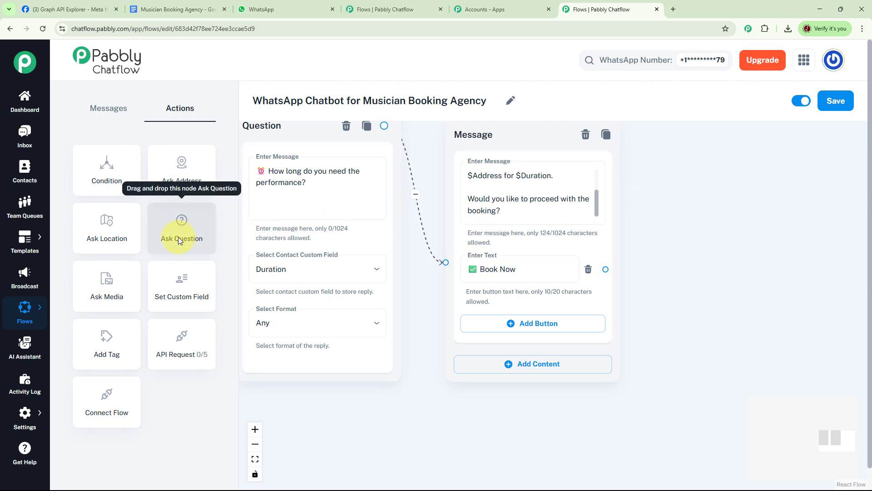
Add an Ask Question node after the quote message and connect the "Book Now" buttons of the quote and availability messages to it
drag(179, 236, 741, 202)
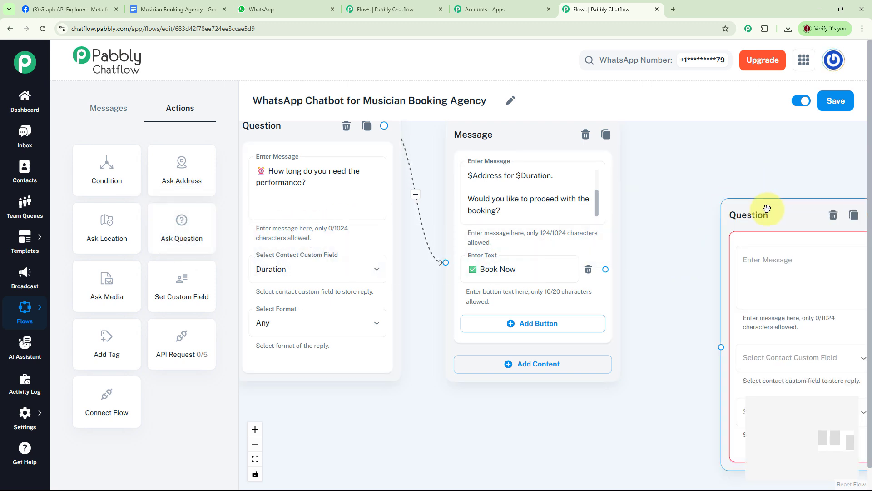
drag(720, 165, 708, 145)
drag(606, 269, 668, 283)
scroll(649, 305, down, 4)
scroll(519, 373, down, 2)
drag(497, 382, 547, 359)
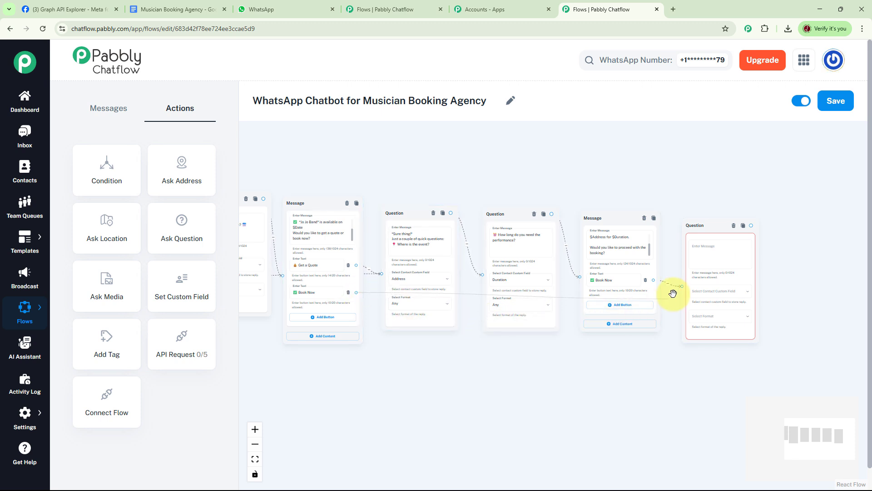
scroll(673, 293, up, 3)
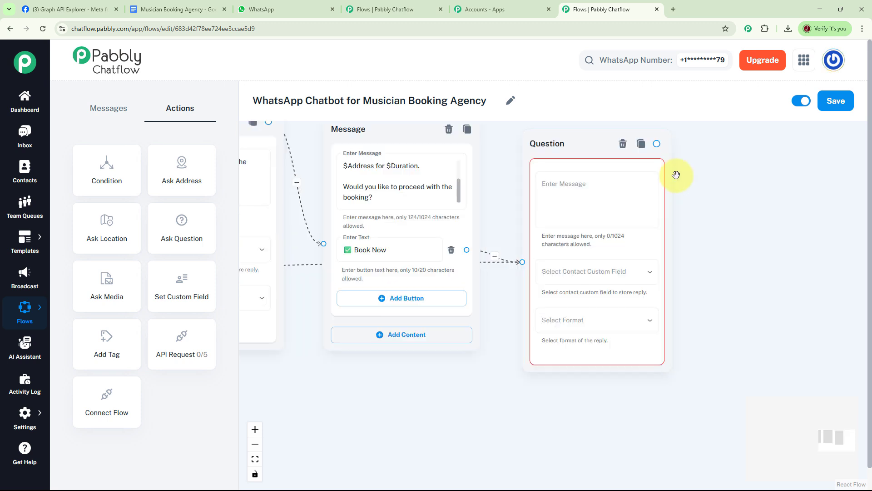
Set the question to "🎉 *Let's lock this in!* Can I have your Full Name please?", storing the reply in FullName with format Any
click(581, 189)
text(🎉 *Let's lock this in!*  Can I have your Full Name please?)
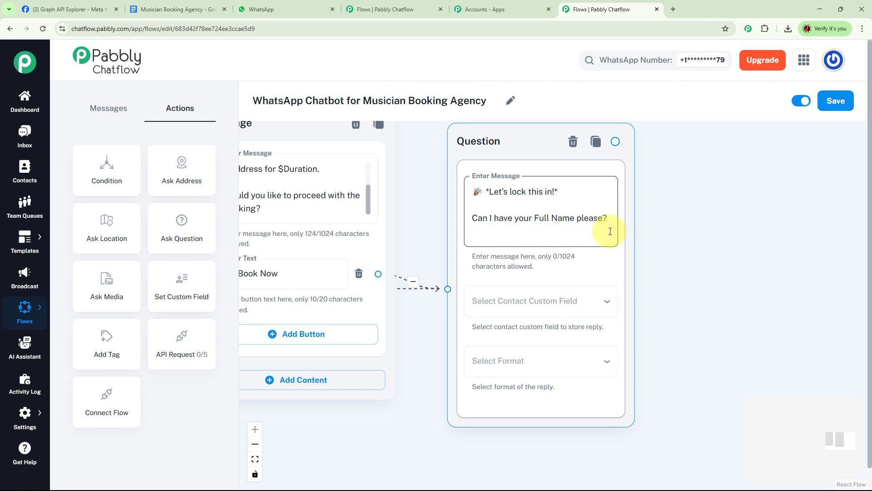
click(611, 302)
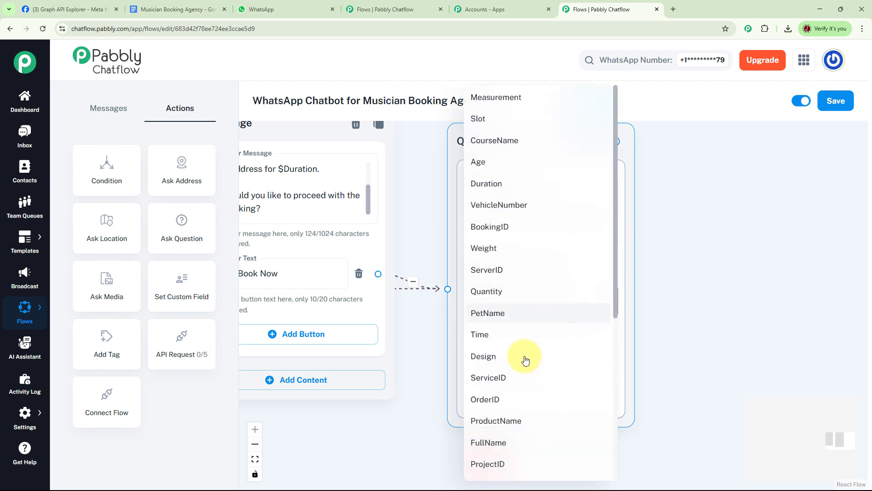
click(506, 442)
click(539, 362)
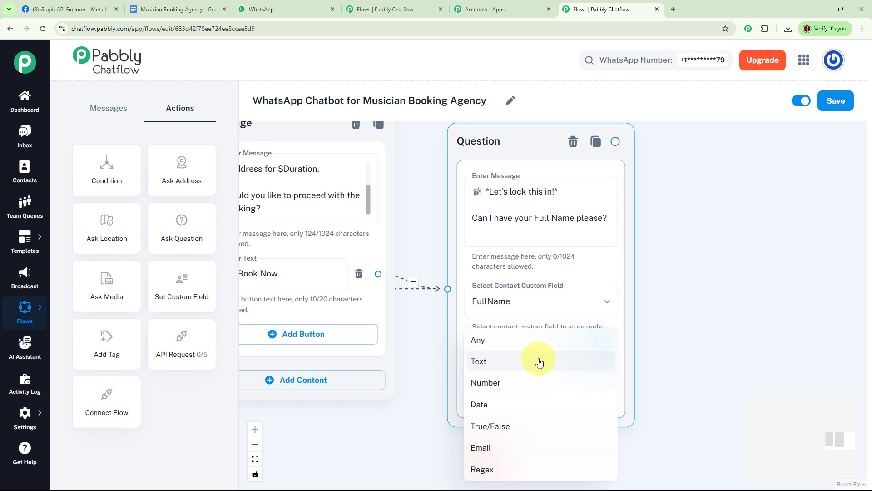
click(480, 344)
drag(697, 308, 638, 332)
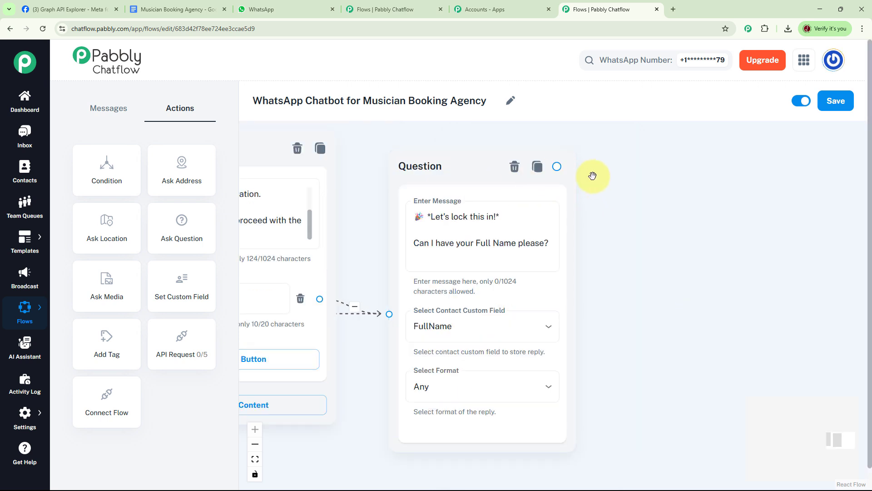
Connect the full name question to a new text message telling $FullName that the booking is confirmed, and save the flow
drag(559, 168, 684, 177)
click(703, 208)
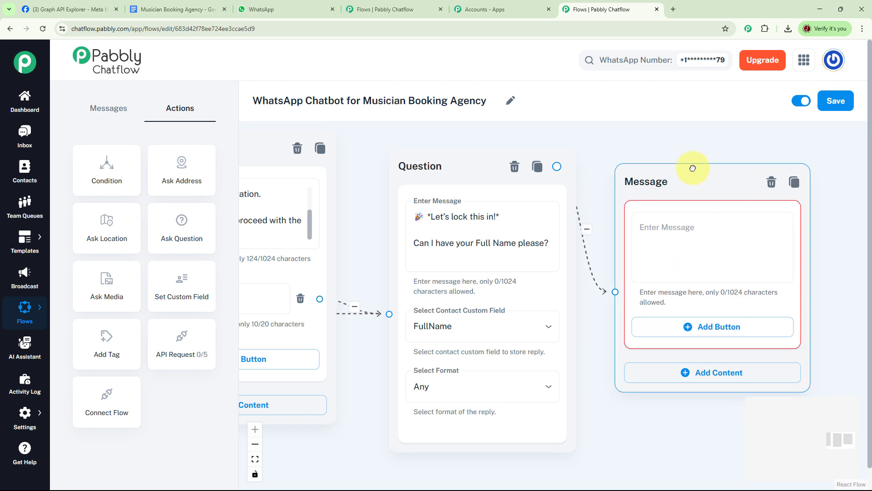
click(698, 237)
key(ctrl+v)
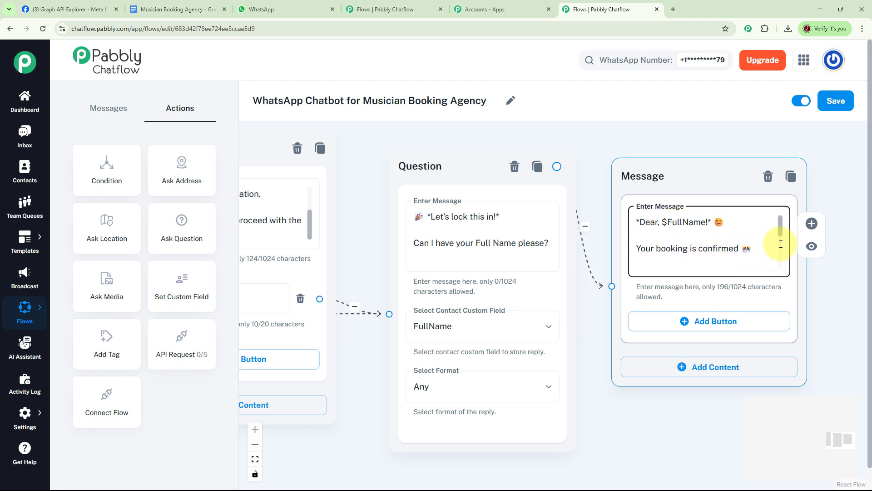
drag(779, 226, 784, 259)
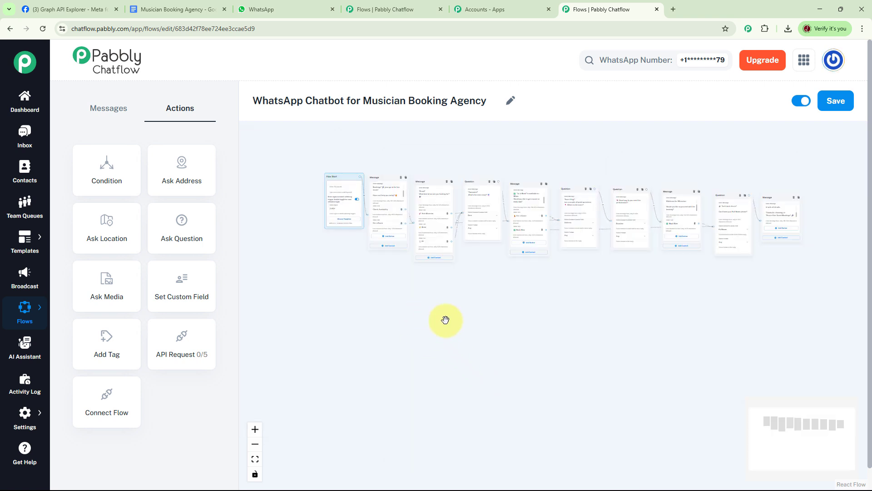
click(835, 108)
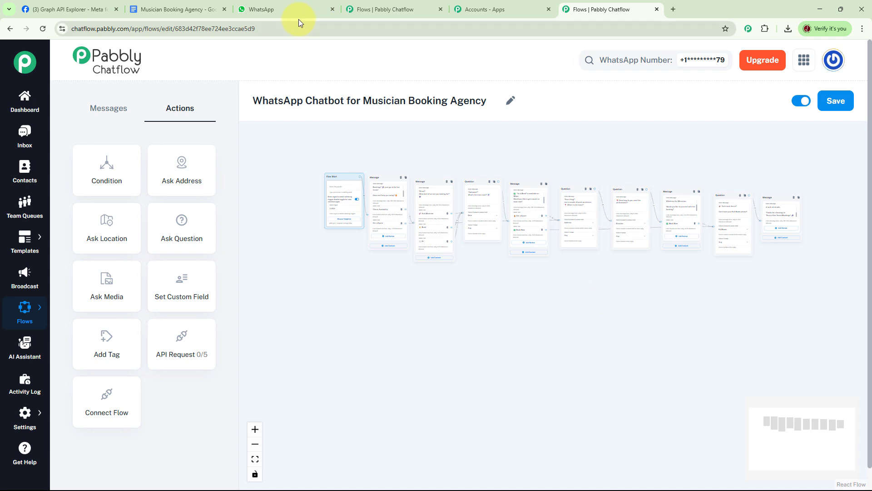
Switch to WhatsApp Web and clear the Future Star Sound Bookings chat
click(287, 9)
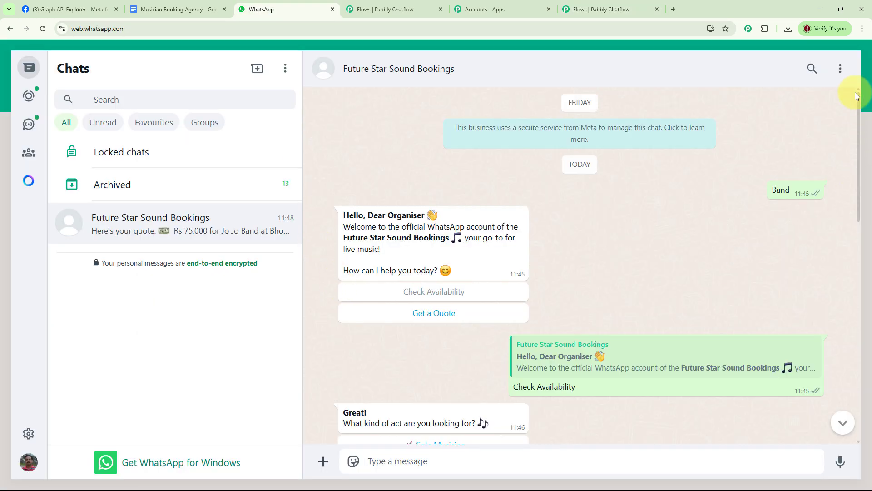
click(840, 69)
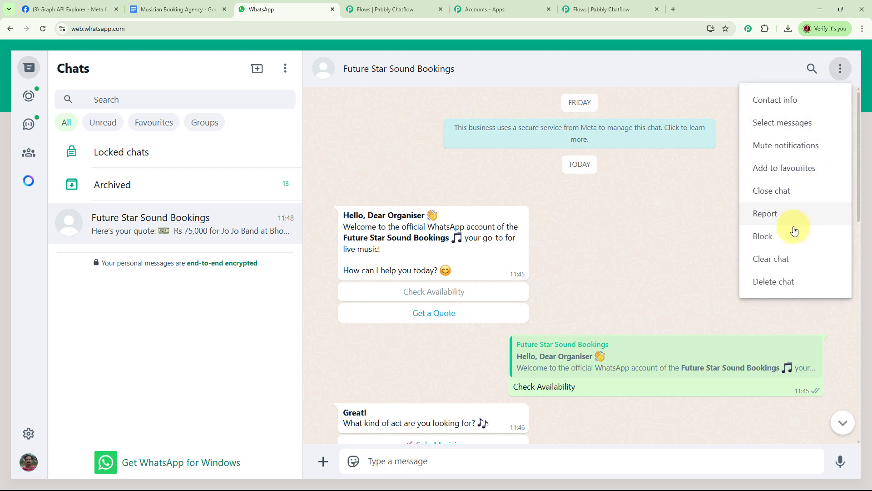
click(779, 259)
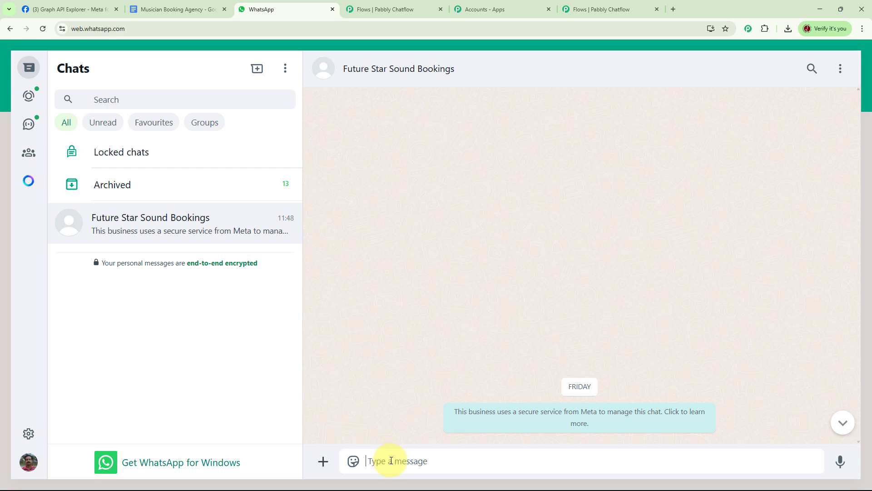
Start the chatbot with the message "Band" and choose Check Availability and Get a Quote from its welcome message
text(Band)
key(Return)
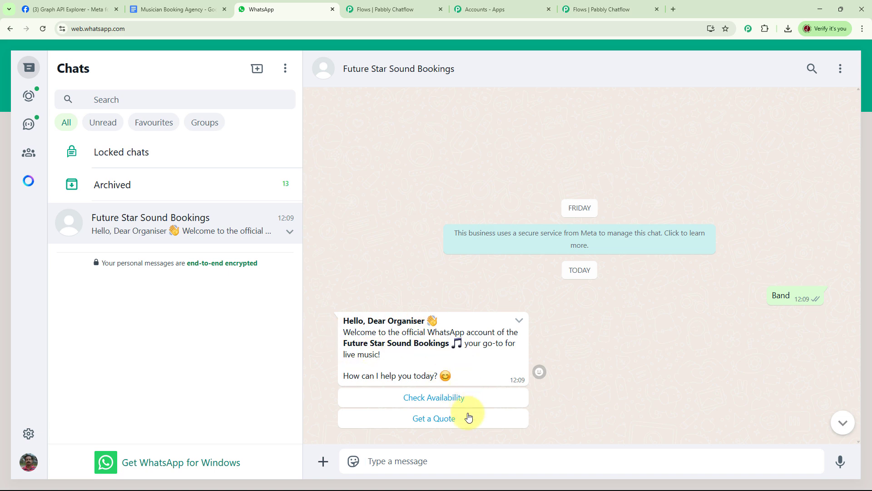
click(443, 399)
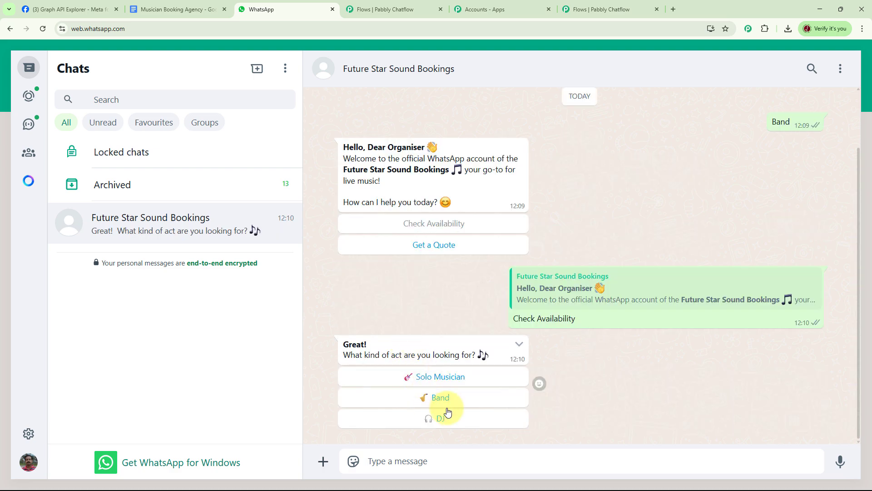
click(459, 255)
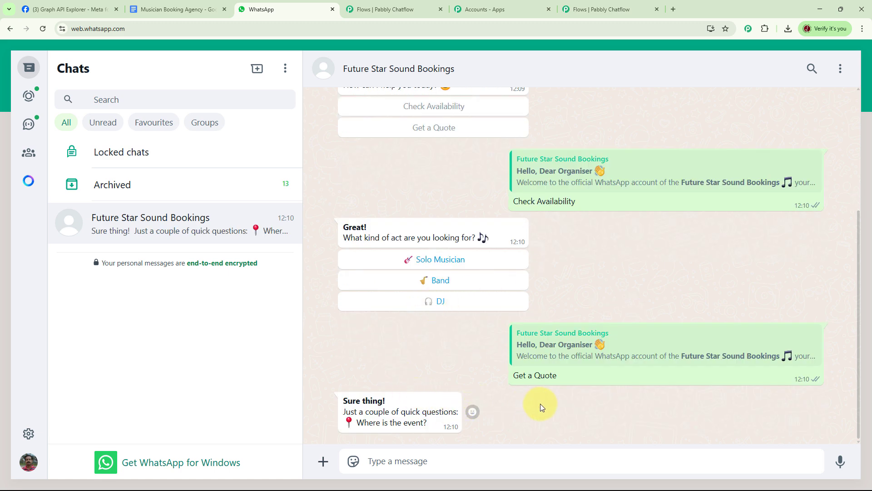
scroll(661, 295, up, 4)
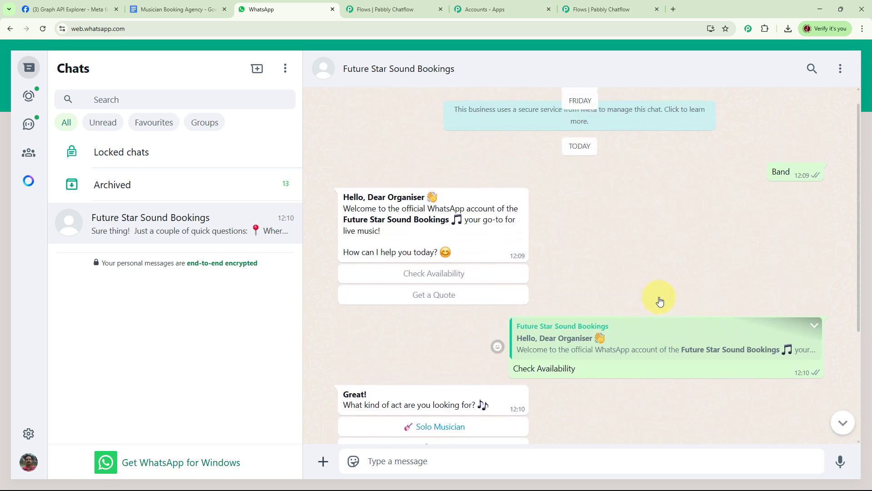